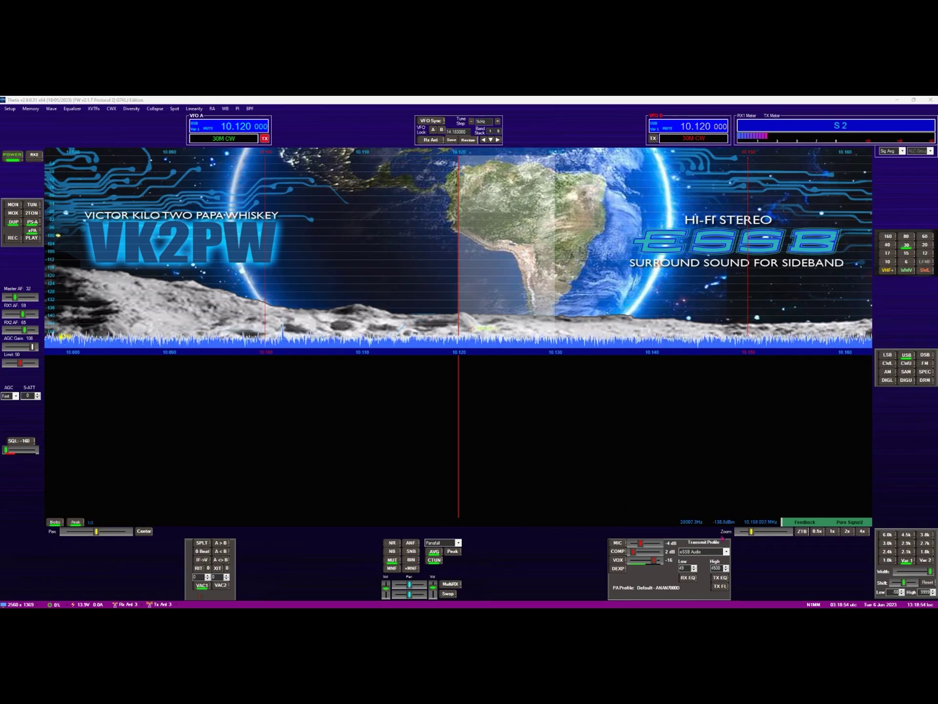
- Tune VFO A from the 30 m band up to 14.155 MHz and widen the displayed spectrum span
drag(751, 530, 746, 530)
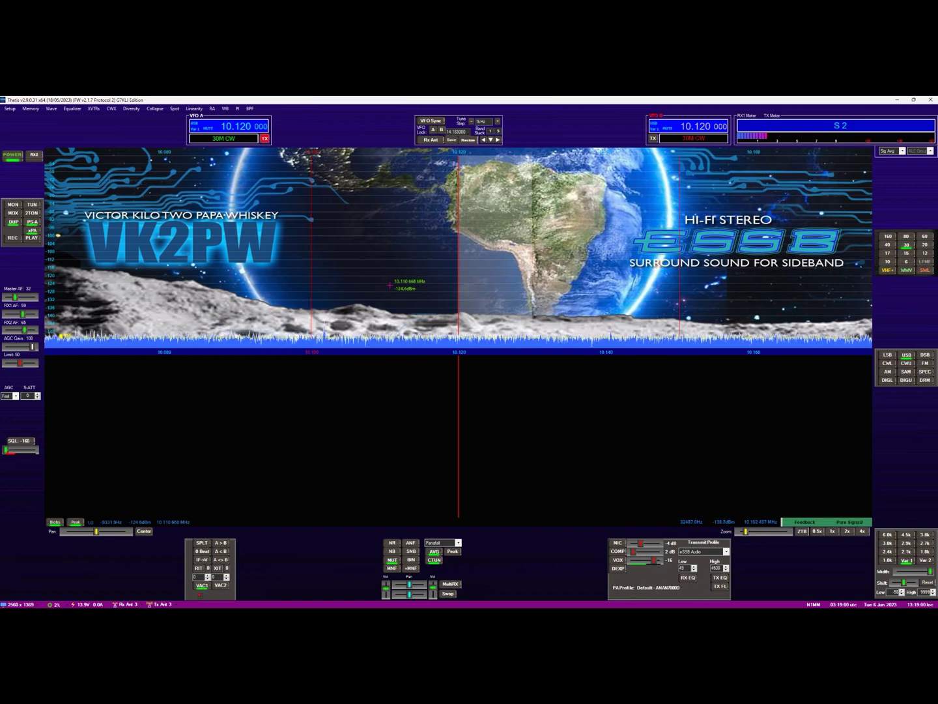
scroll(229, 128, up, 2)
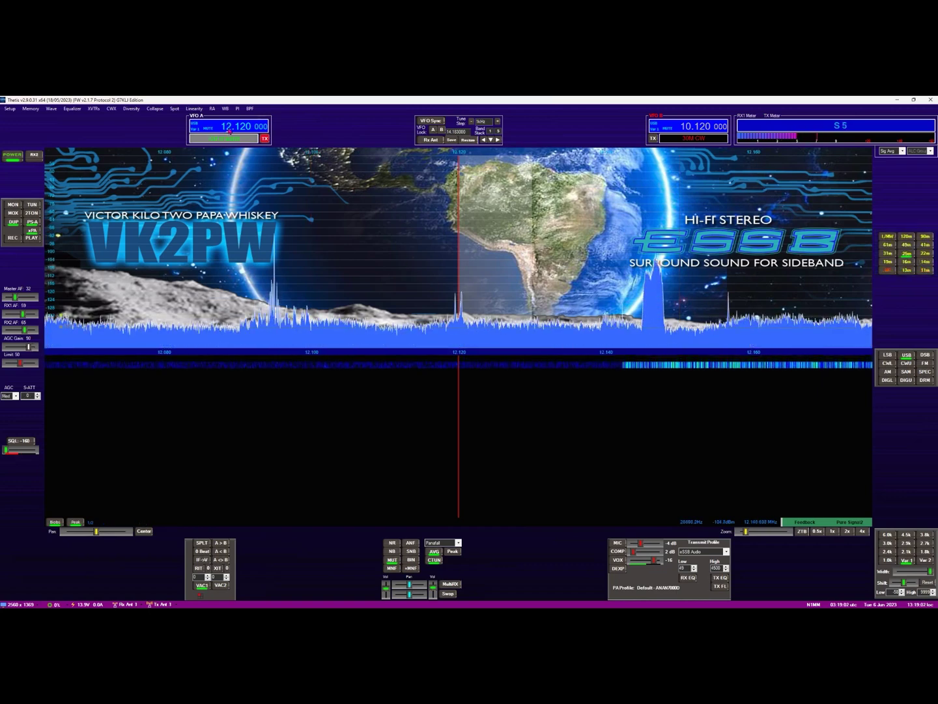
scroll(230, 127, up, 2)
scroll(245, 127, up, 1)
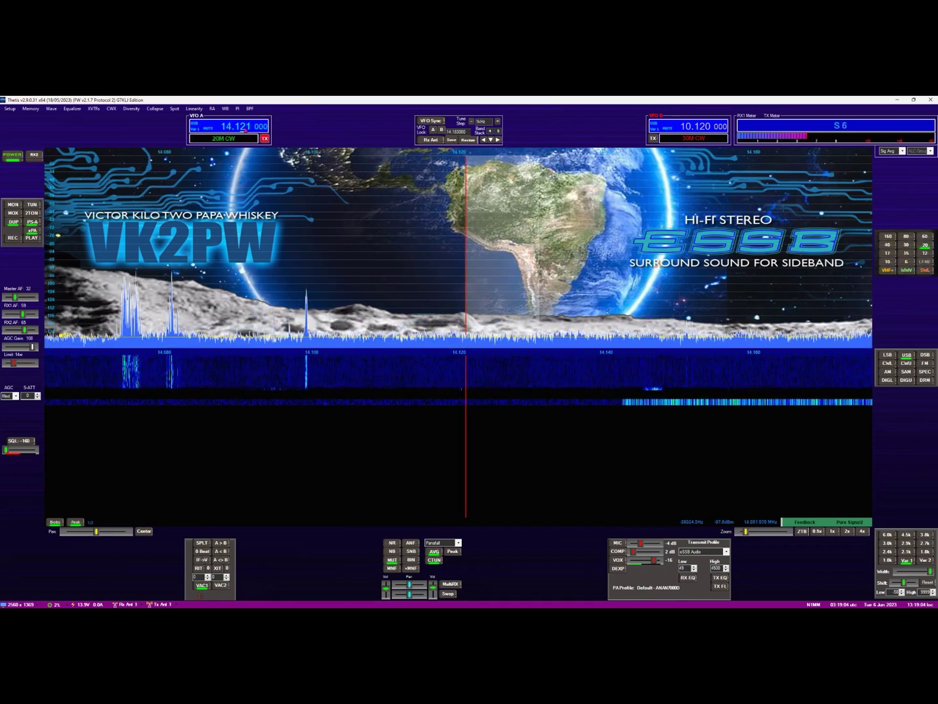
scroll(245, 130, up, 20)
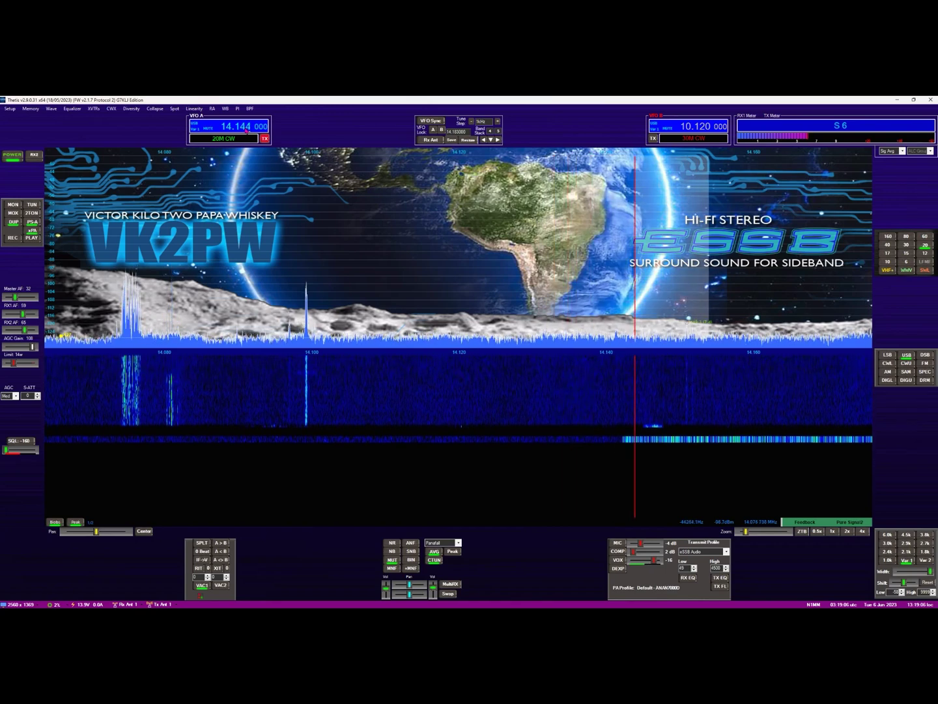
scroll(247, 131, up, 11)
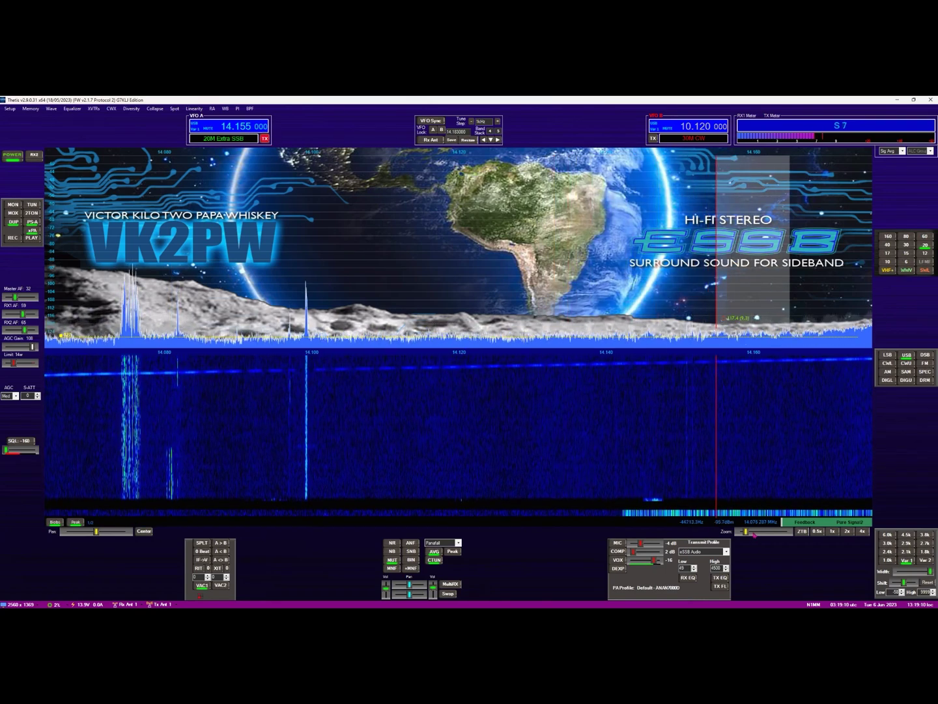
scroll(753, 534, down, 1)
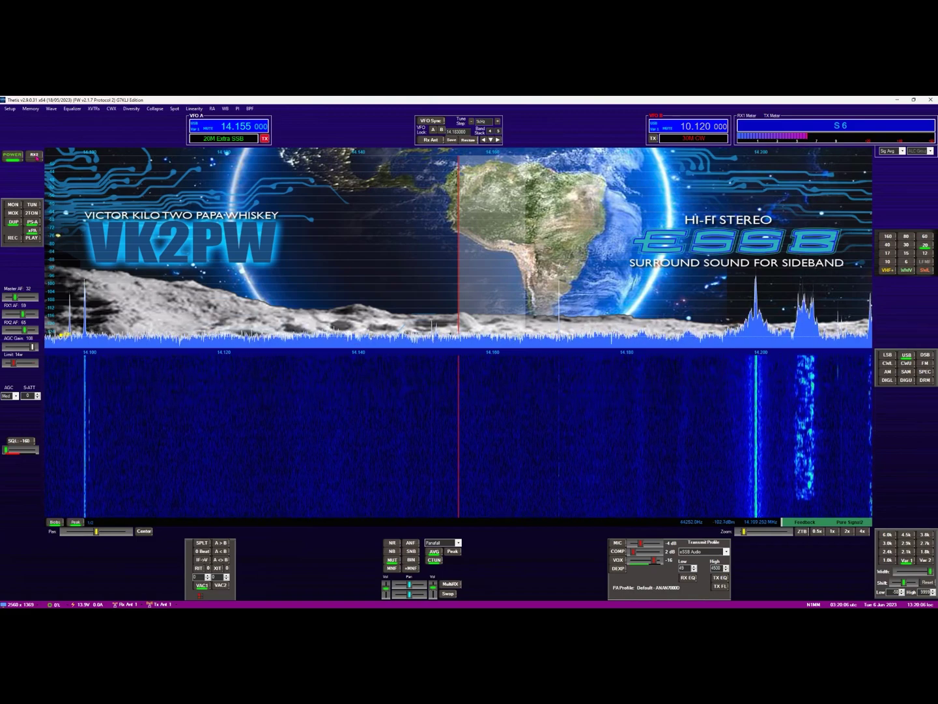
- Enable the second receiver RX2 and disable picDisplay in the appearance settings
click(35, 155)
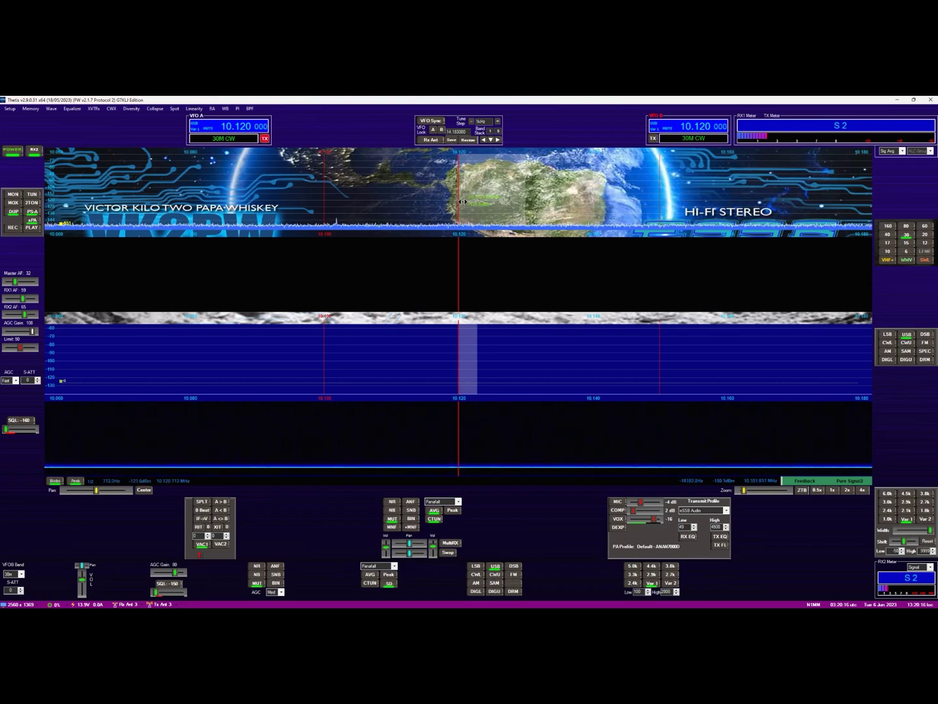
click(9, 109)
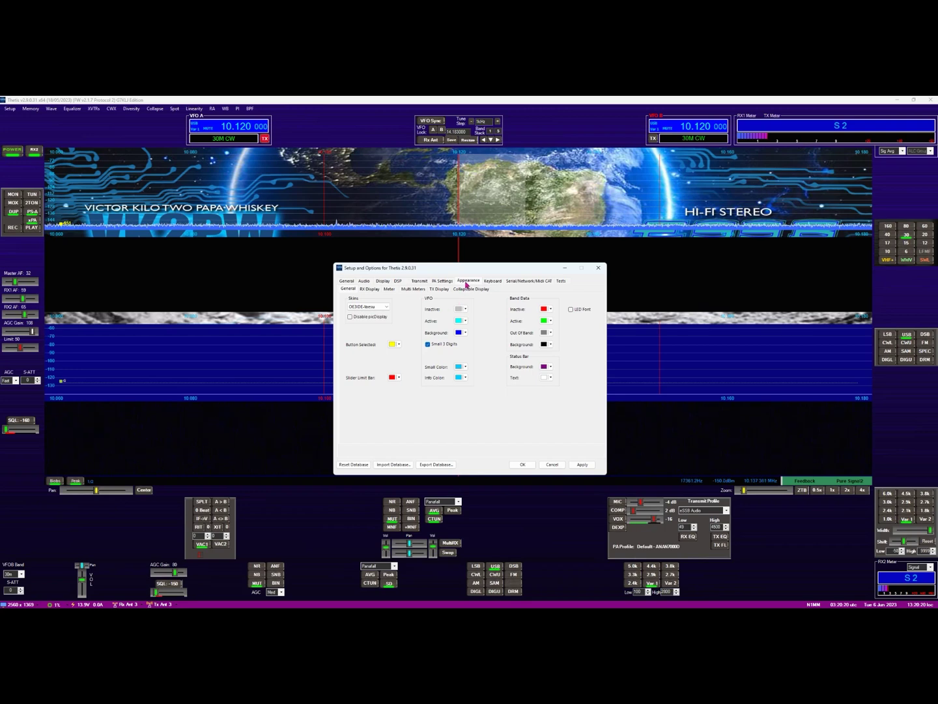
click(353, 317)
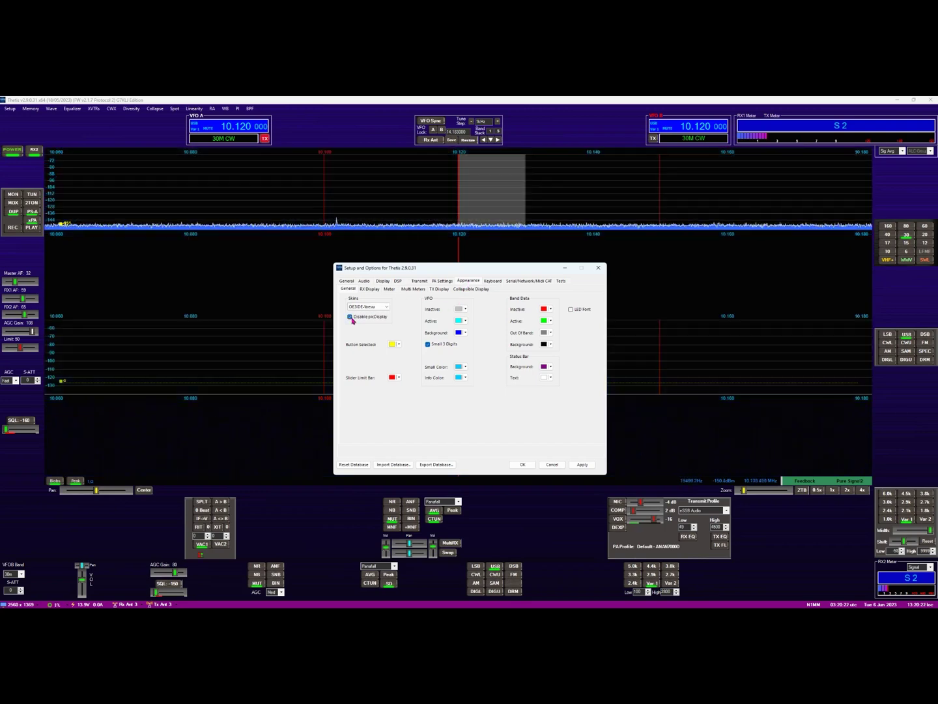
click(551, 465)
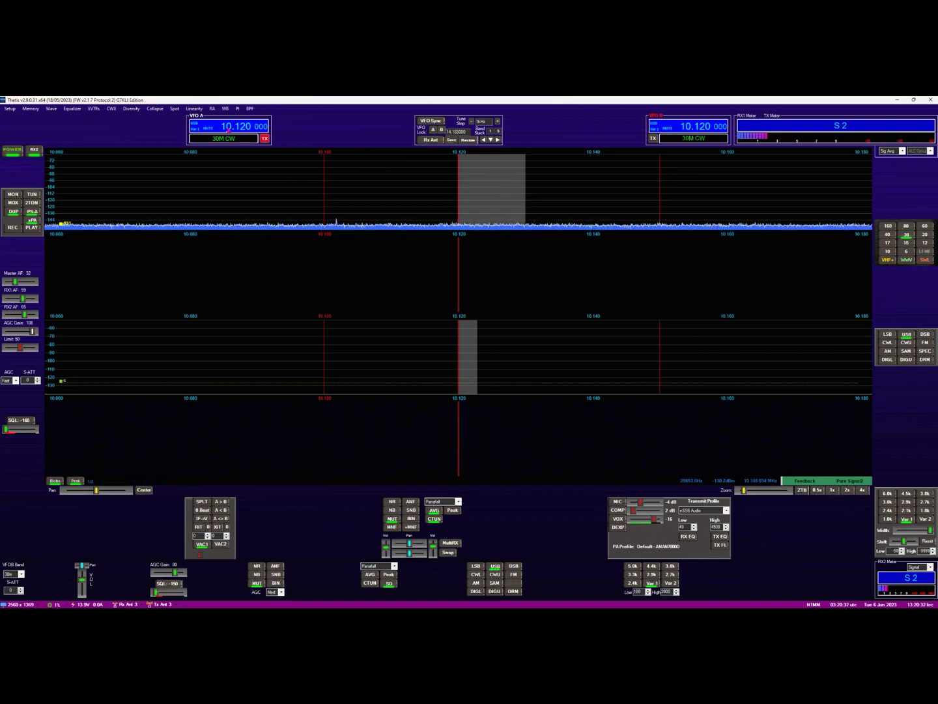
- Sweep VFO A between 14.120 and 10.120 MHz in 1 MHz increments, finishing at 14.120 MHz
scroll(227, 127, up, 4)
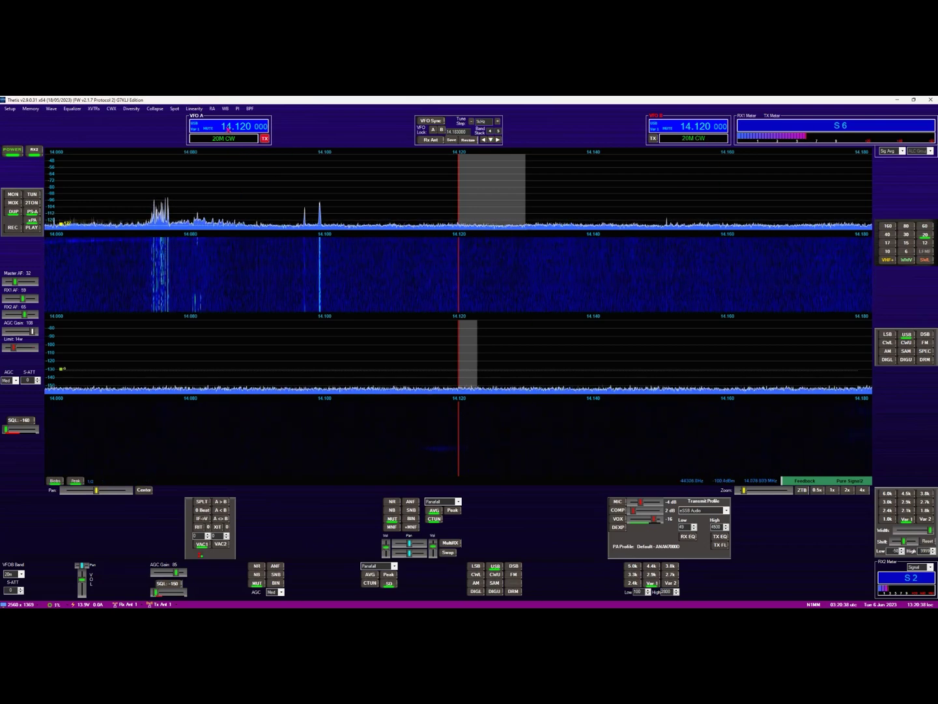
scroll(228, 130, down, 2)
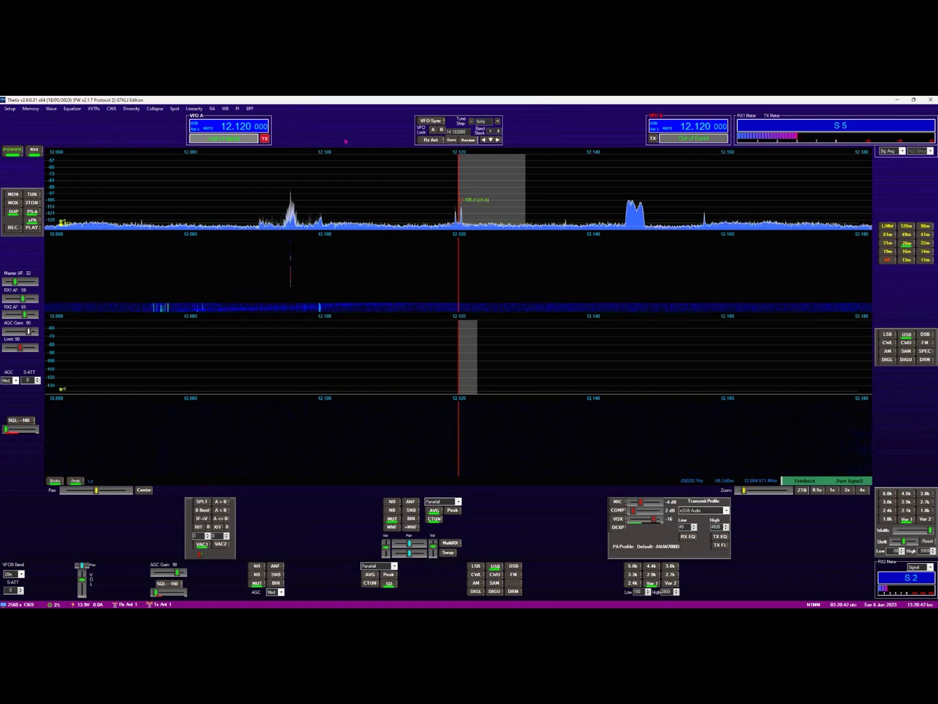
scroll(230, 133, down, 2)
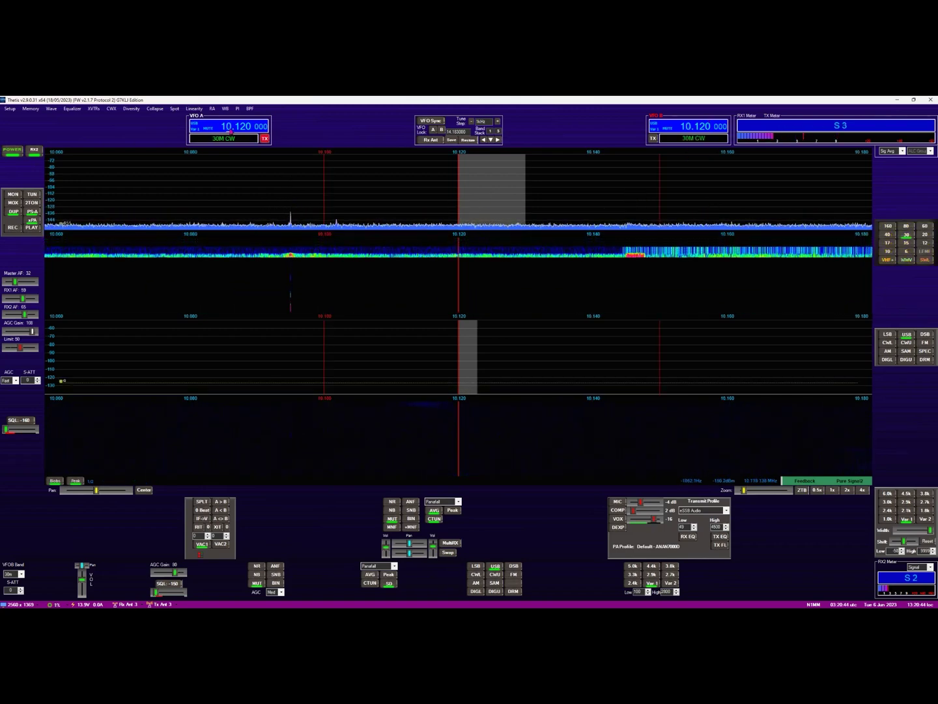
scroll(230, 131, up, 2)
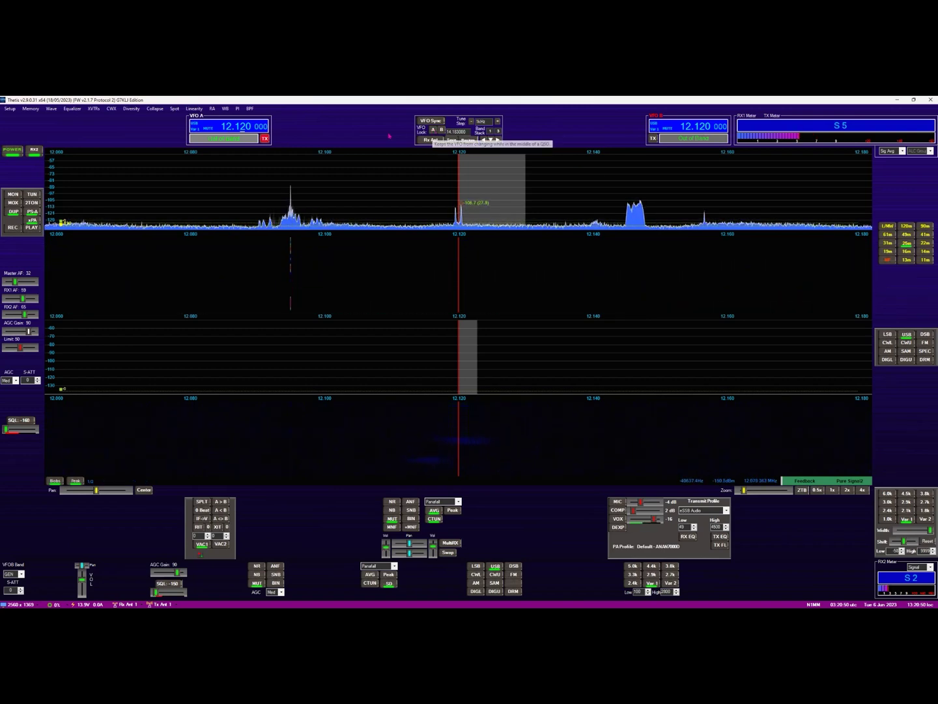
scroll(229, 131, up, 2)
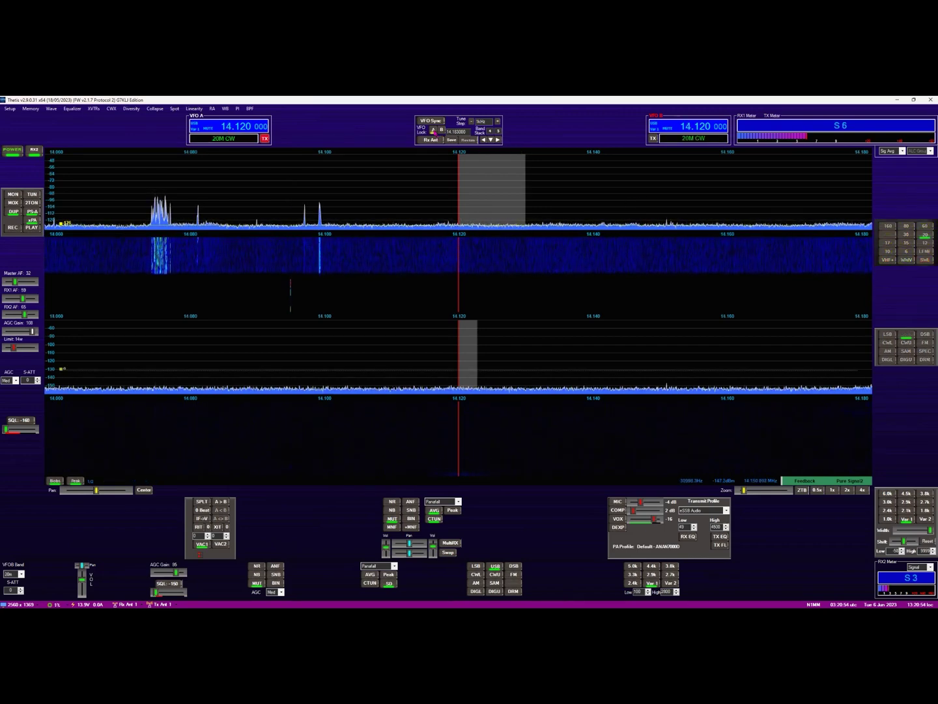
- Lock VFO A at 14.120 MHz and tune VFO B down to 7.080 MHz
scroll(701, 126, down, 2)
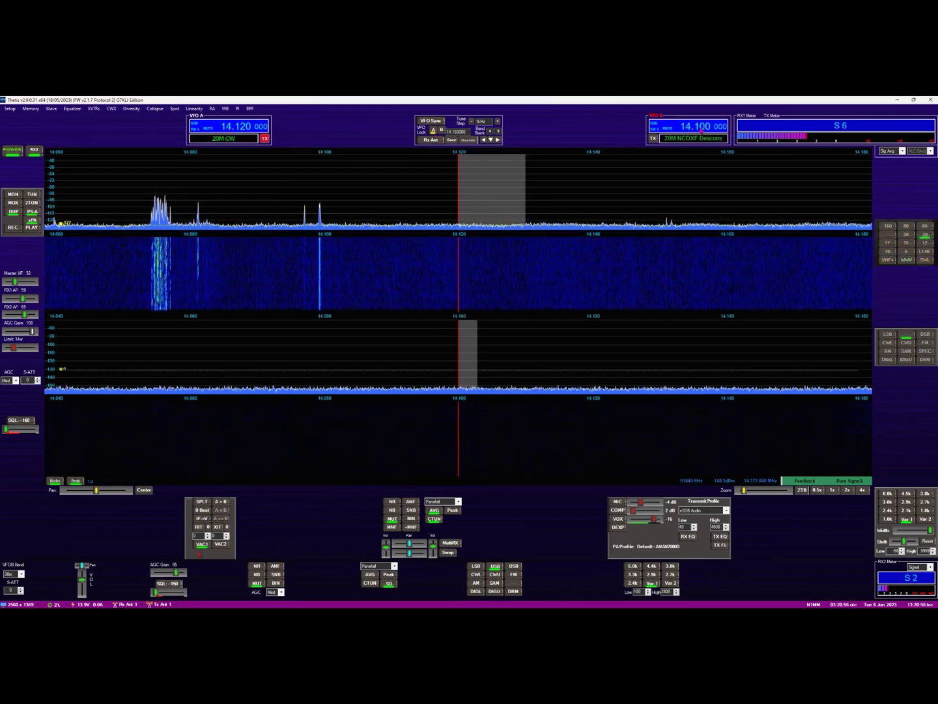
scroll(701, 127, down, 2)
scroll(687, 128, down, 7)
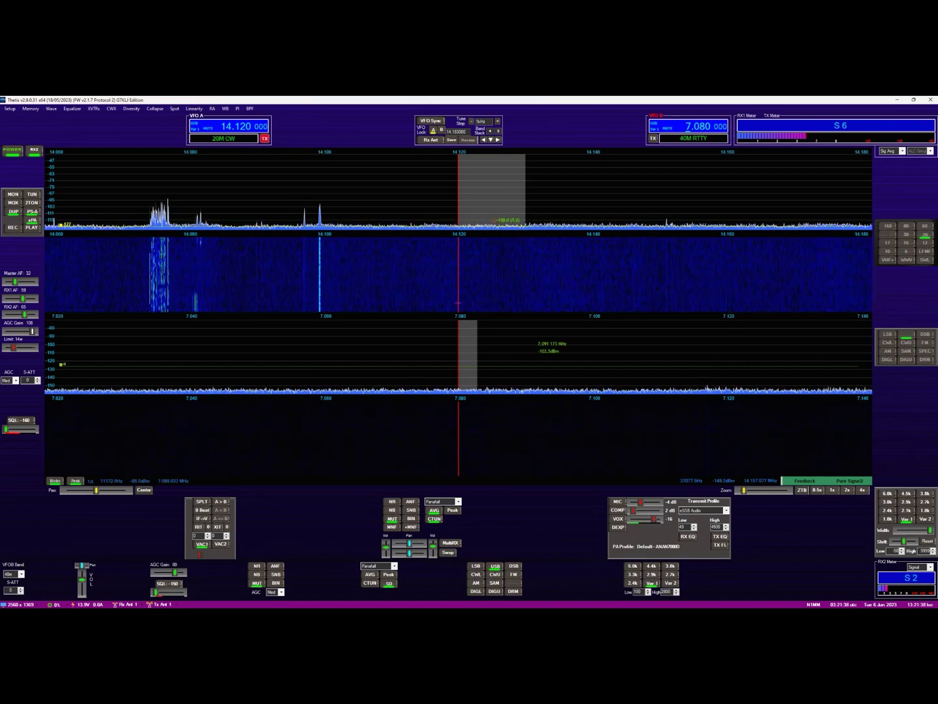
- Assign DDC3 to ADC0 in the Protocol 2 ADC assignments and apply the setup change
click(10, 109)
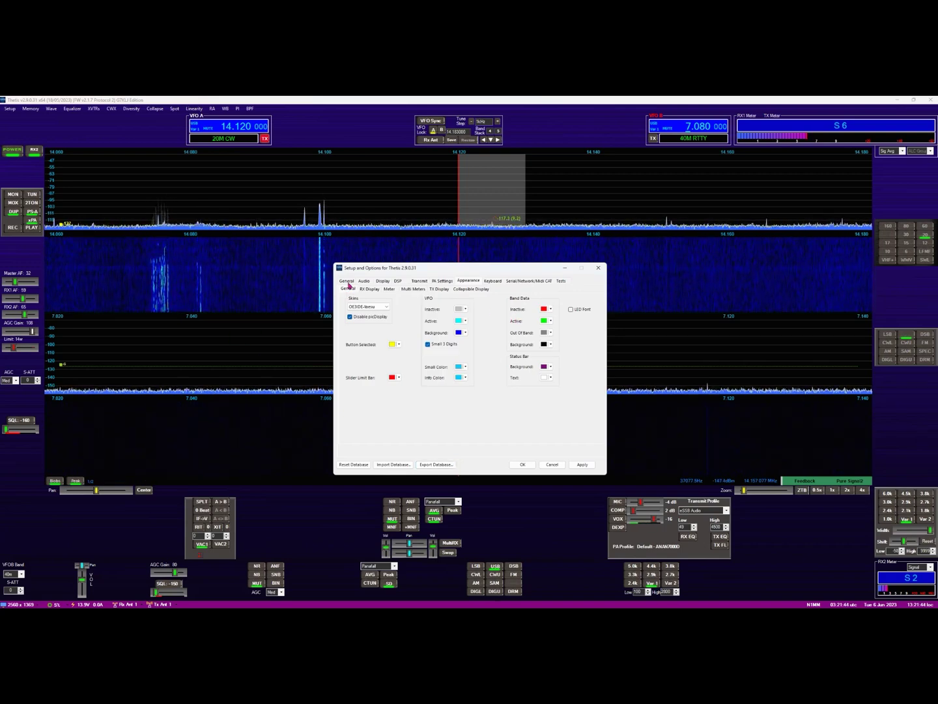
click(347, 281)
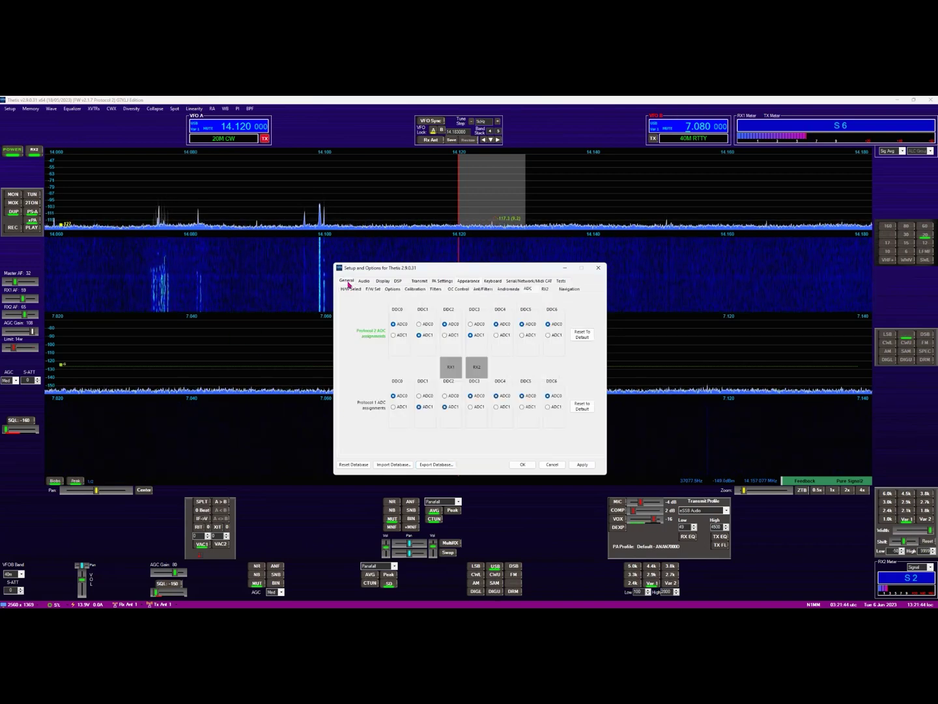
click(547, 290)
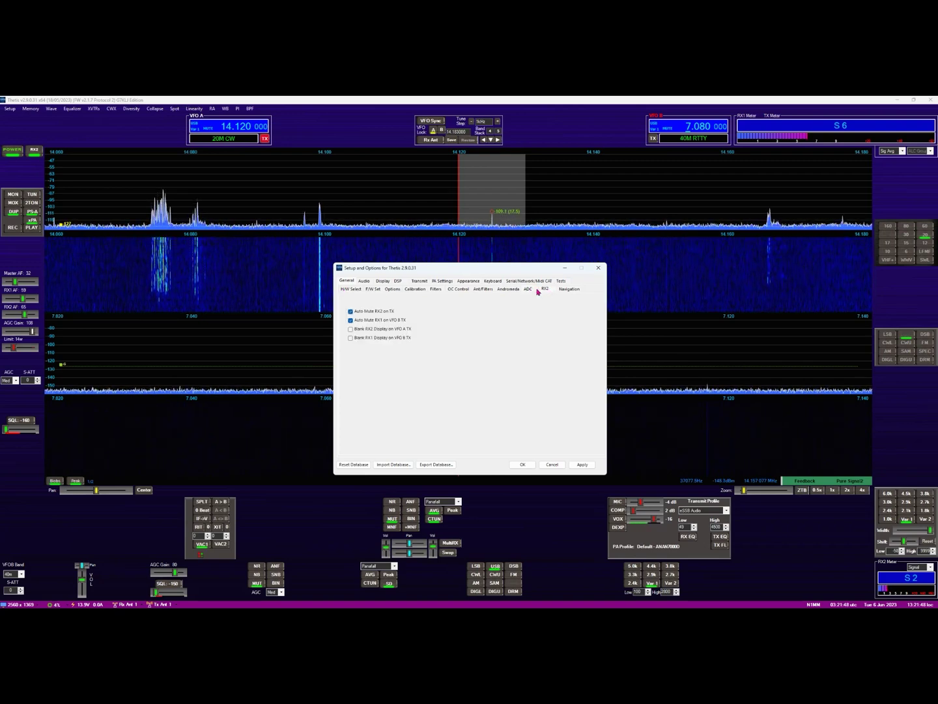
click(531, 290)
click(508, 290)
click(527, 291)
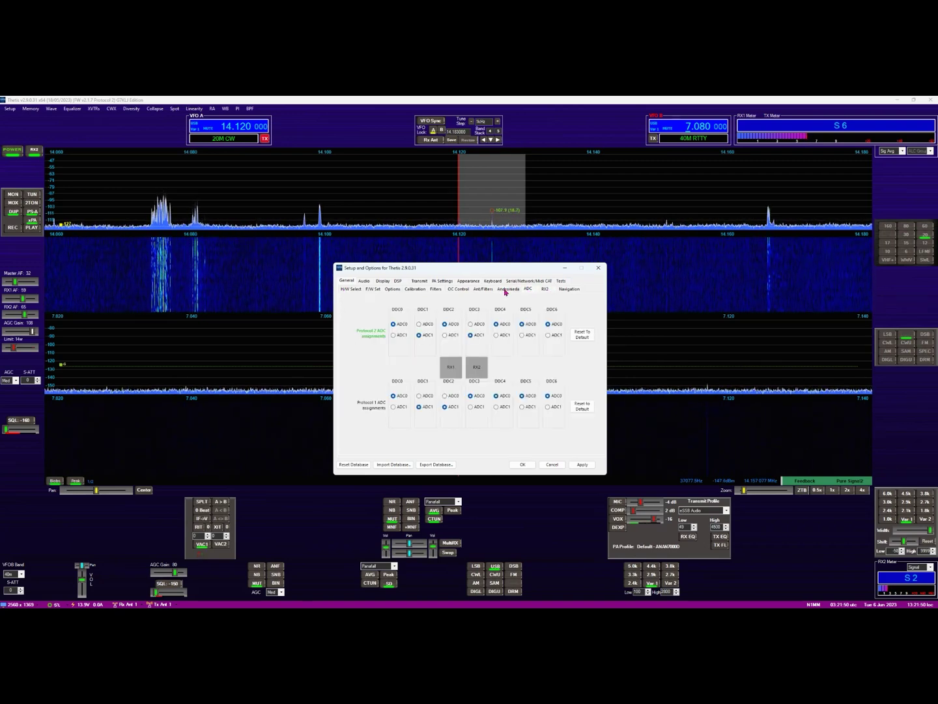
click(583, 337)
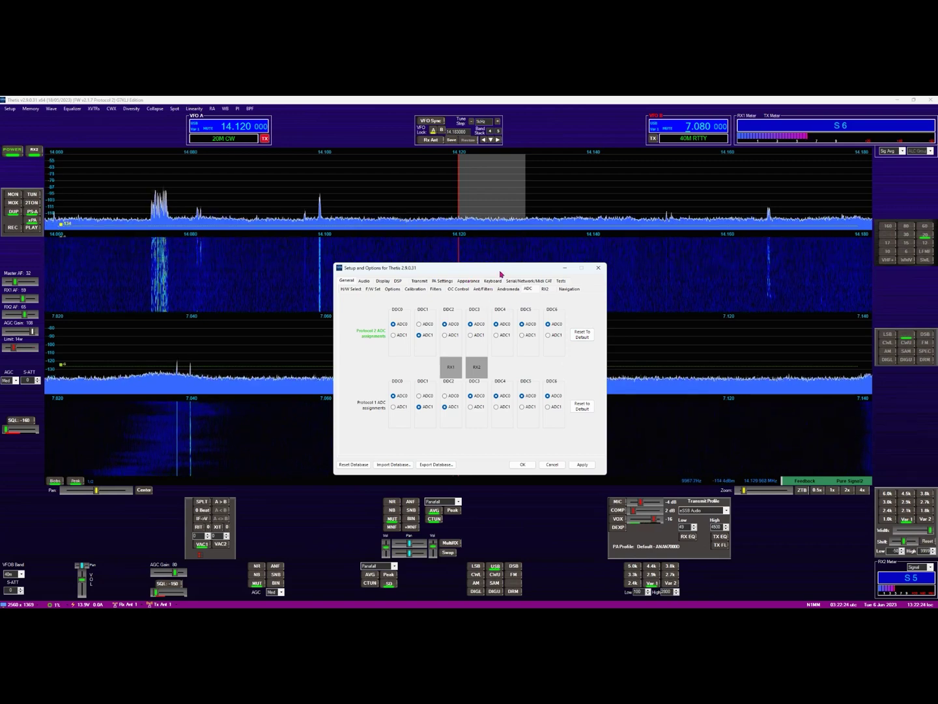
drag(501, 273, 491, 282)
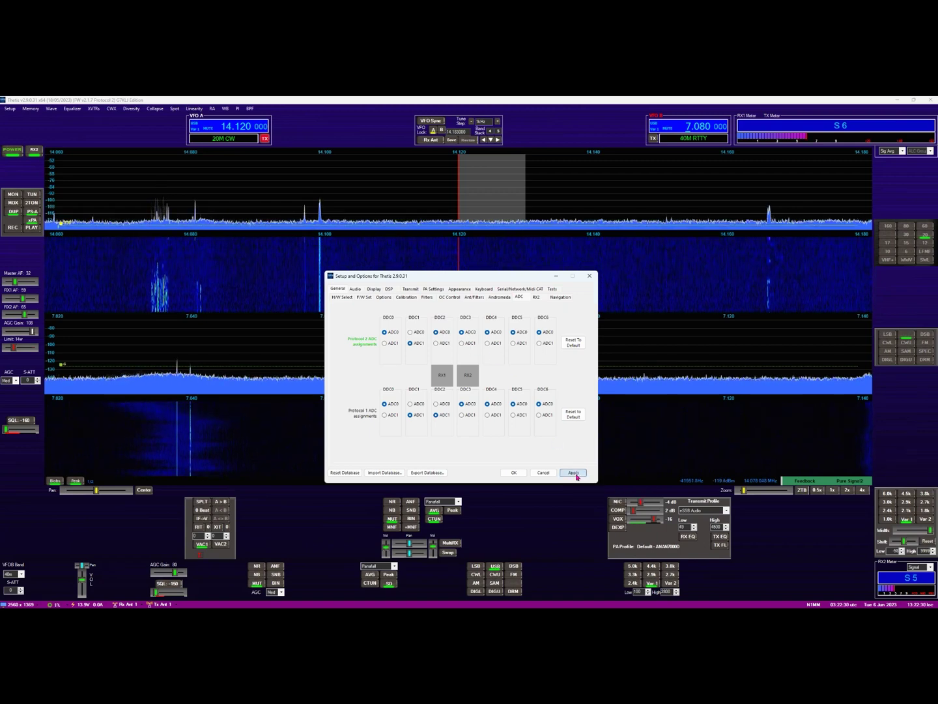
click(515, 472)
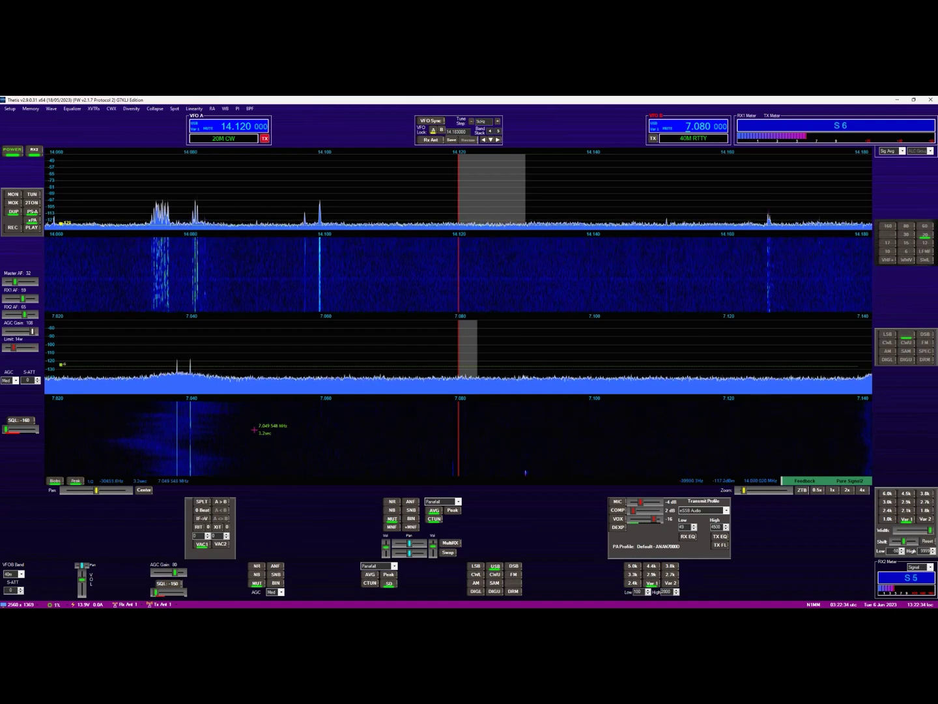
- Unlock VFO A, tune it up to 15.120 MHz and bring it back to 14.120 MHz
click(235, 131)
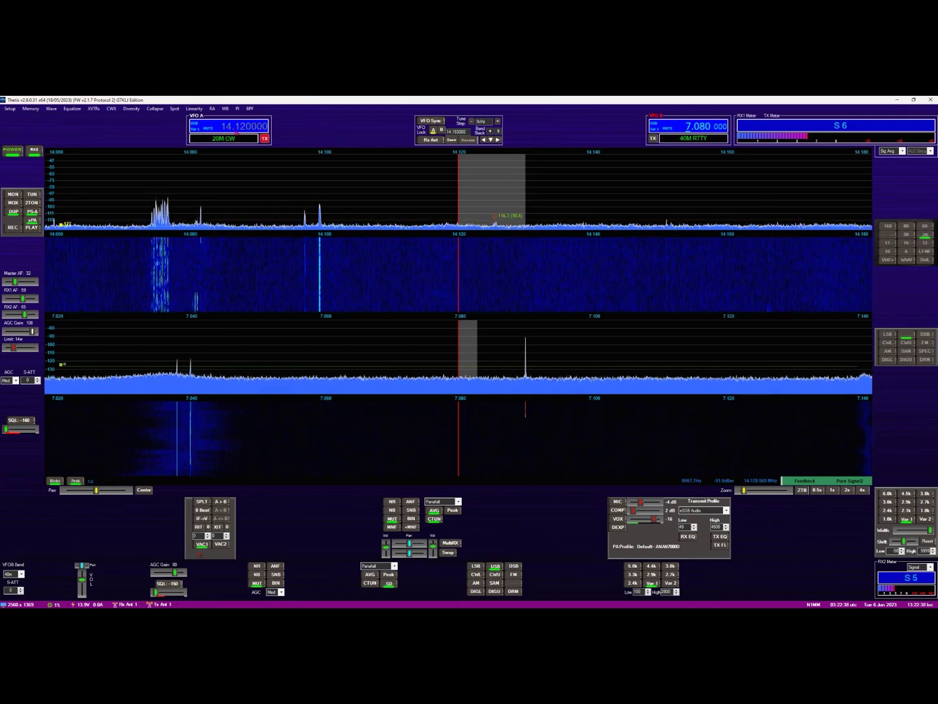
key(Return)
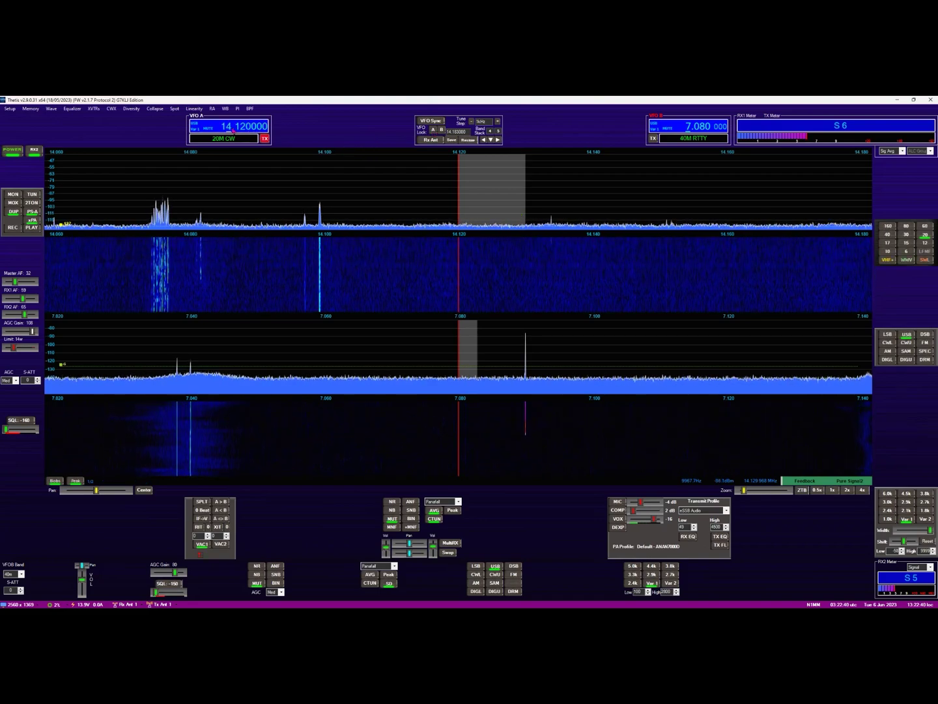
scroll(232, 131, up, 1)
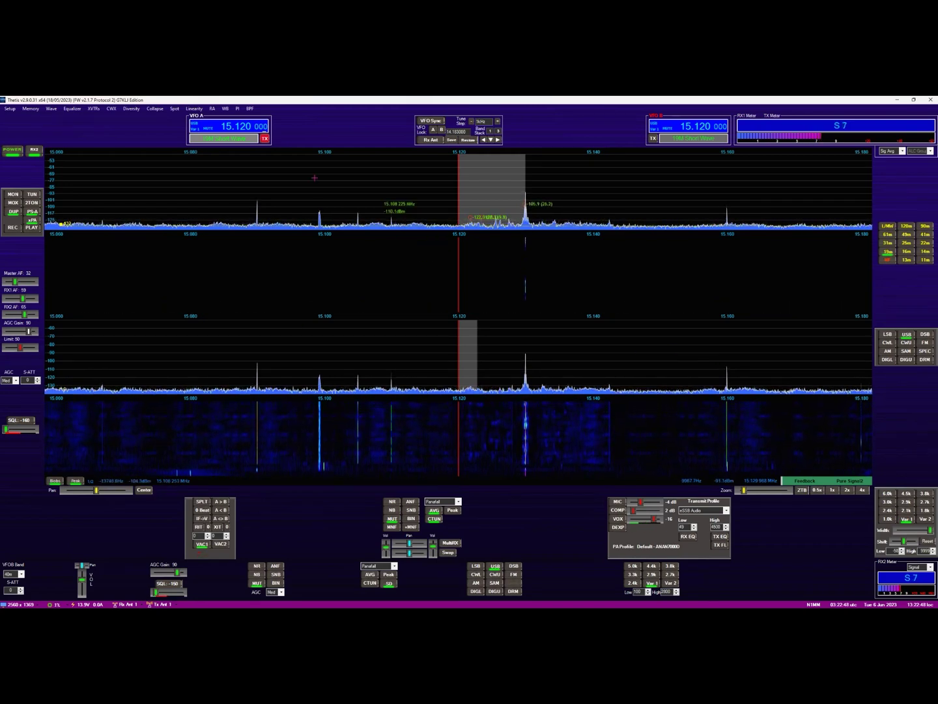
scroll(230, 130, down, 1)
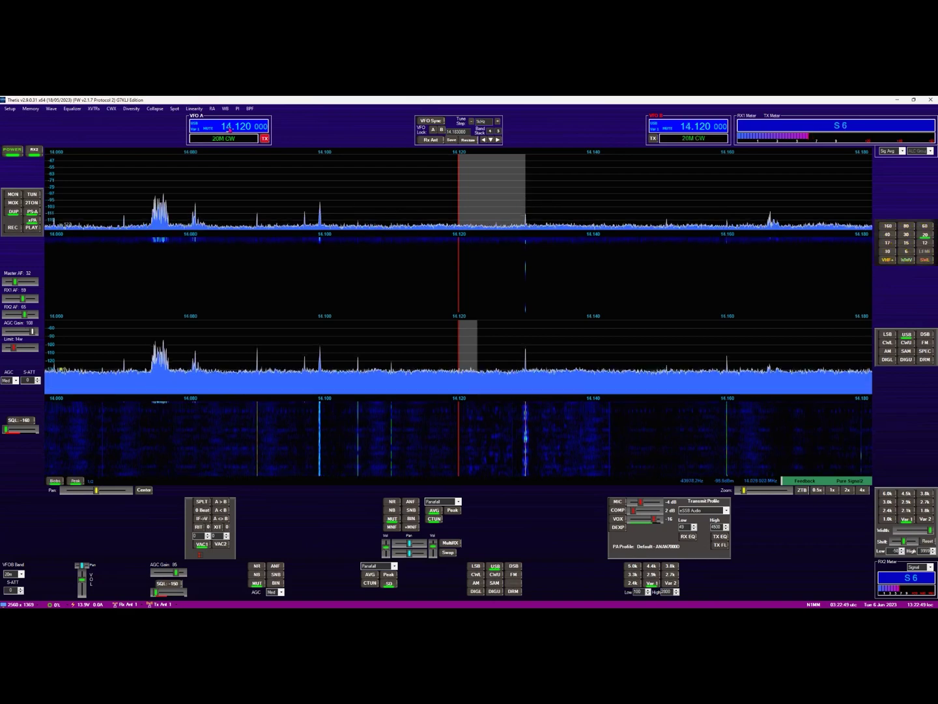
- Turn off stereo diversity for RX2 and tune VFO B independently to 12.120 MHz
click(390, 583)
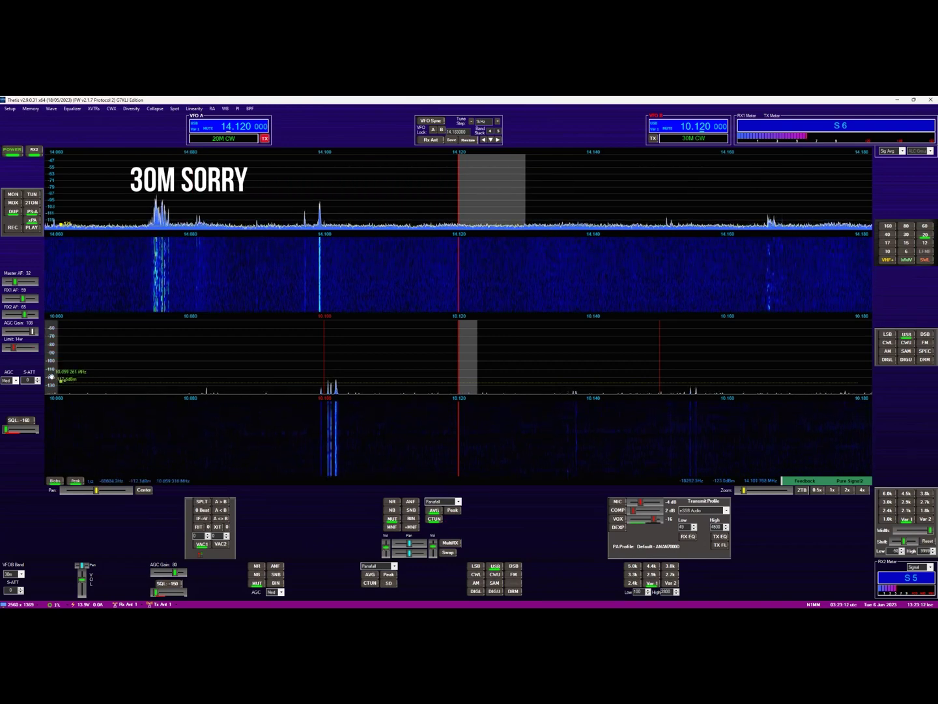
drag(55, 374, 52, 366)
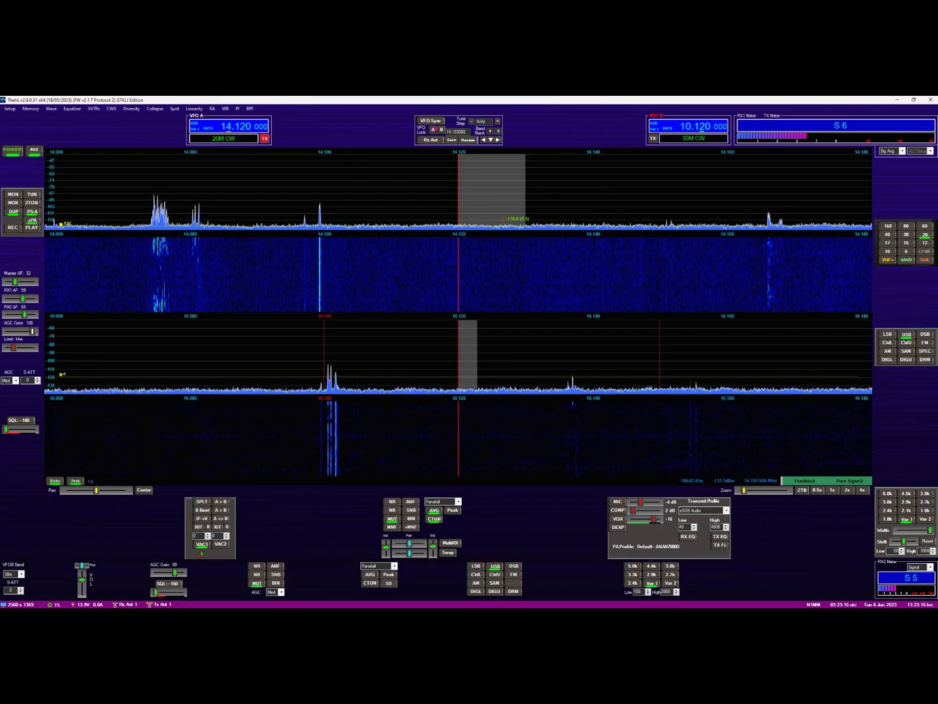
scroll(688, 129, up, 1)
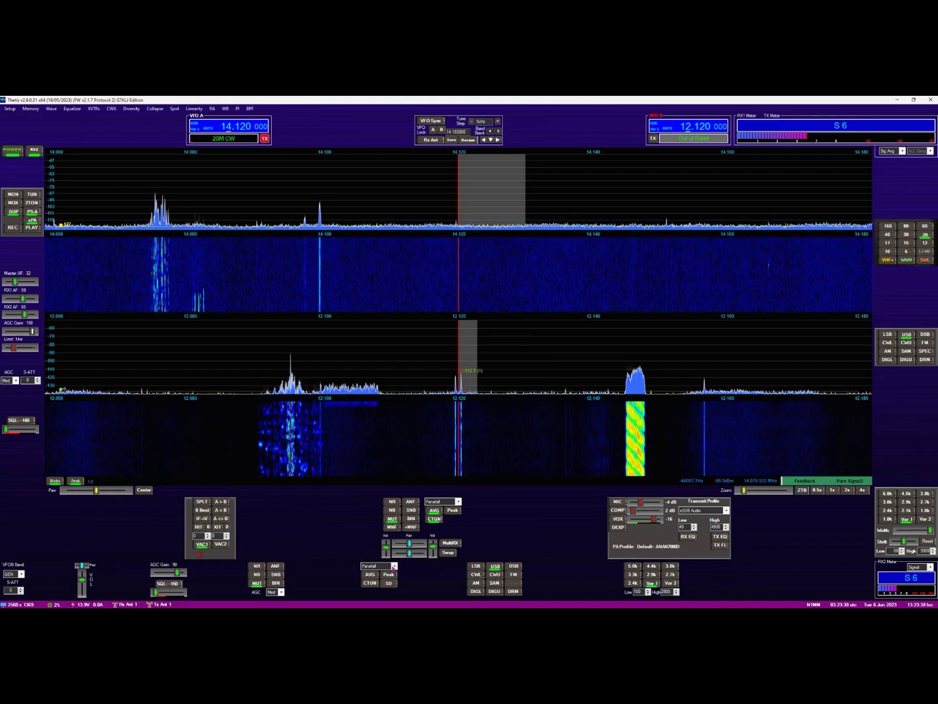
- Turn stereo diversity back on and set the RX2 mode to LSB
click(390, 584)
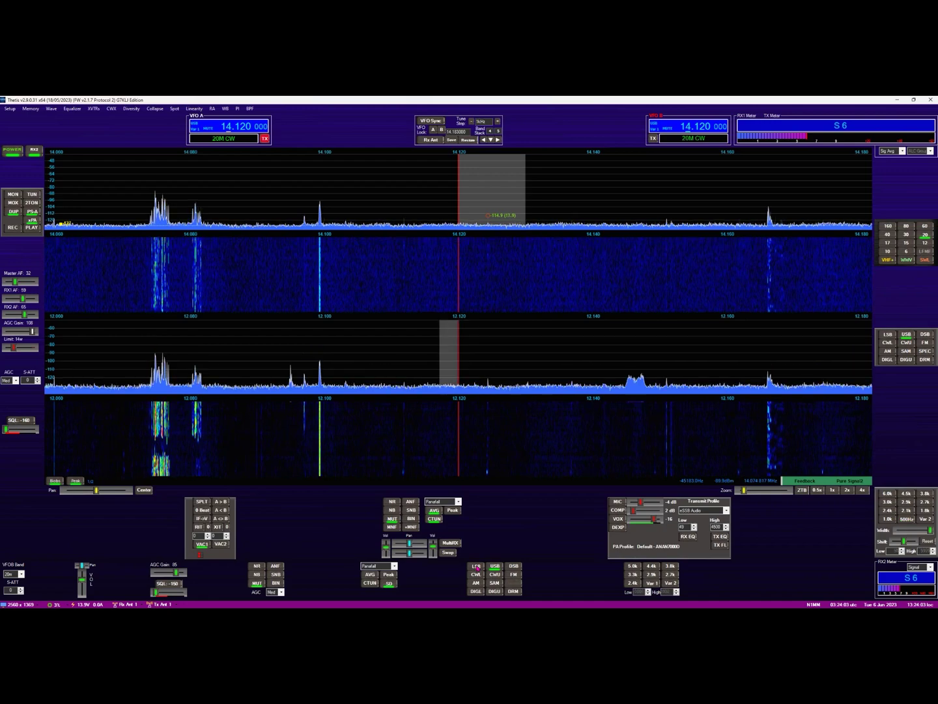
click(476, 567)
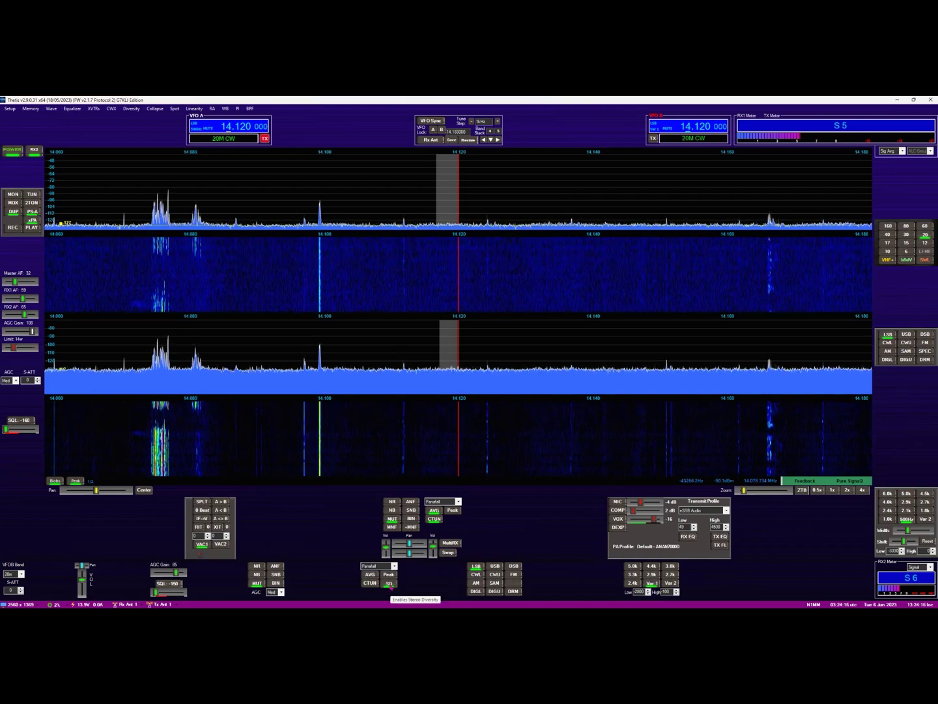
- Toggle RX2 stereo diversity on and off, leaving it off with VFO B on 12.120 MHz
click(389, 583)
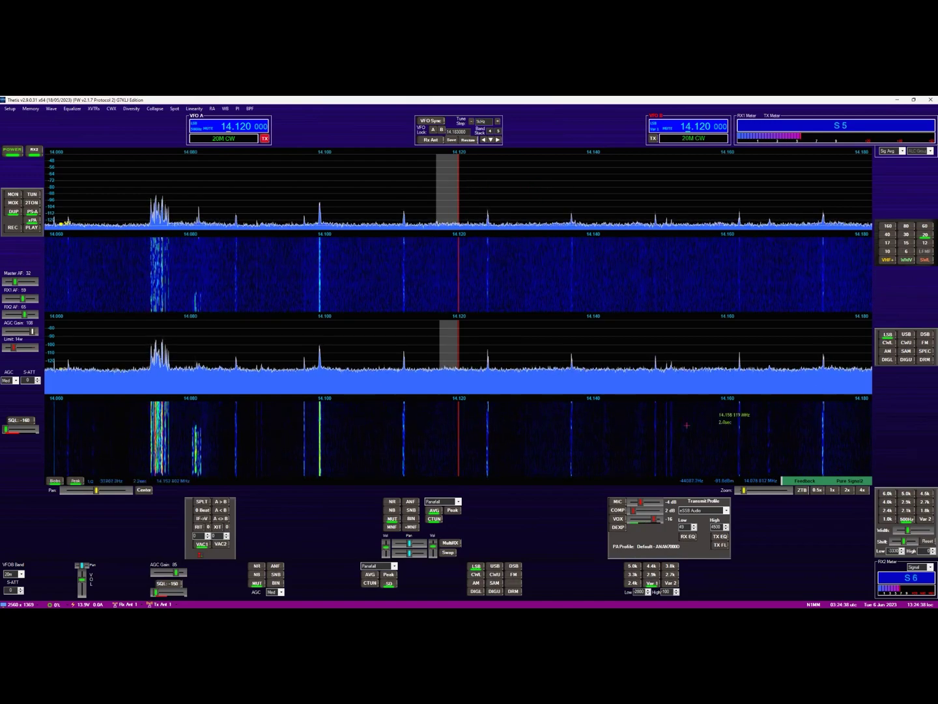
click(389, 583)
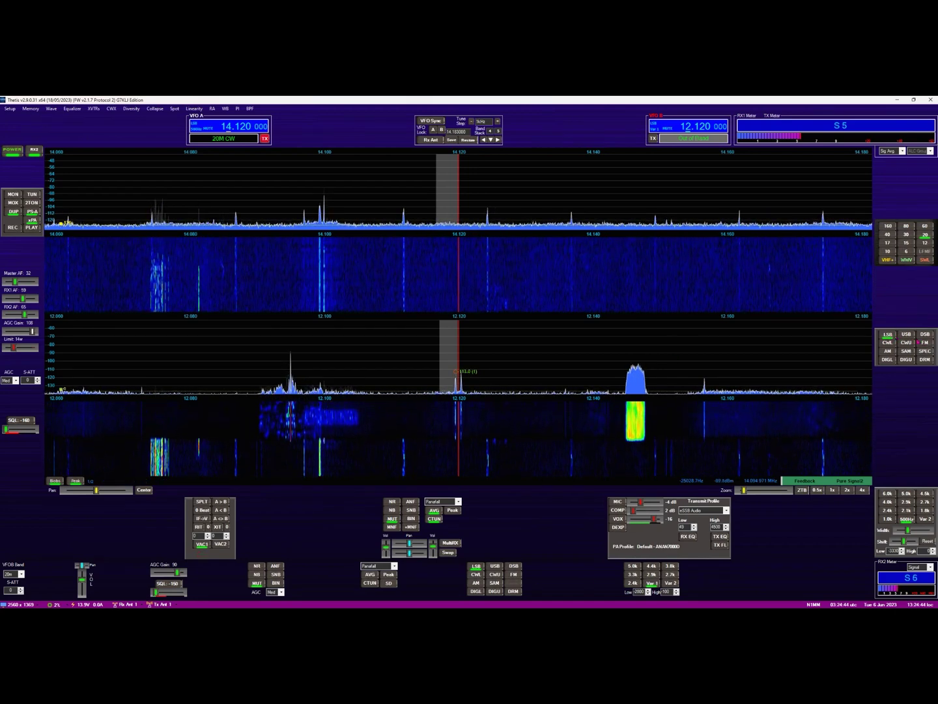
- Set the RX1 mode to USB and tune VFO B down to 7.120 MHz
click(911, 335)
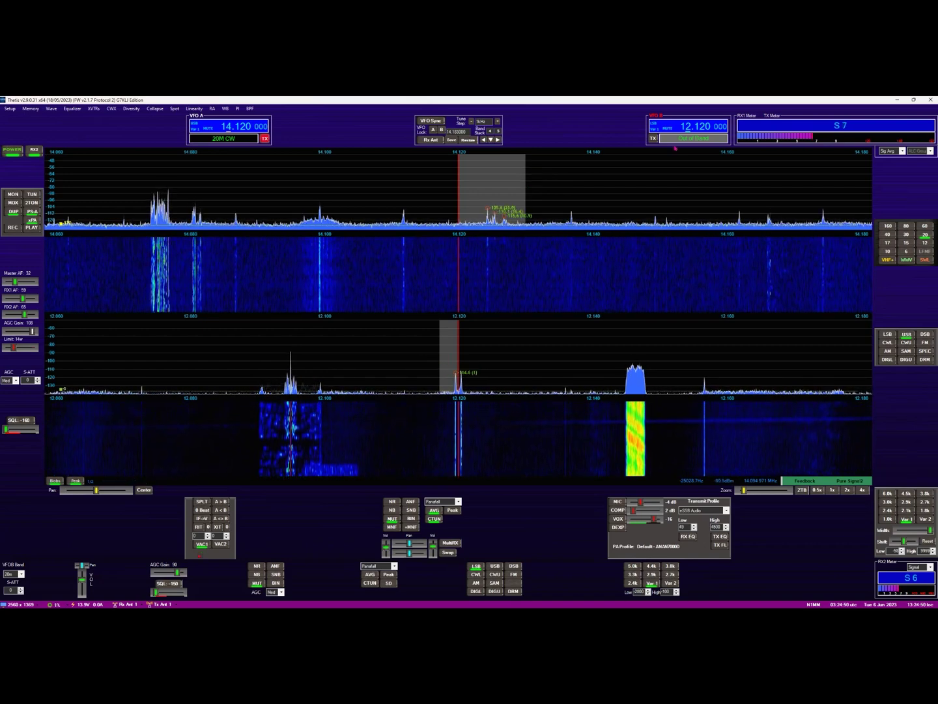
scroll(688, 131, down, 3)
scroll(688, 131, down, 2)
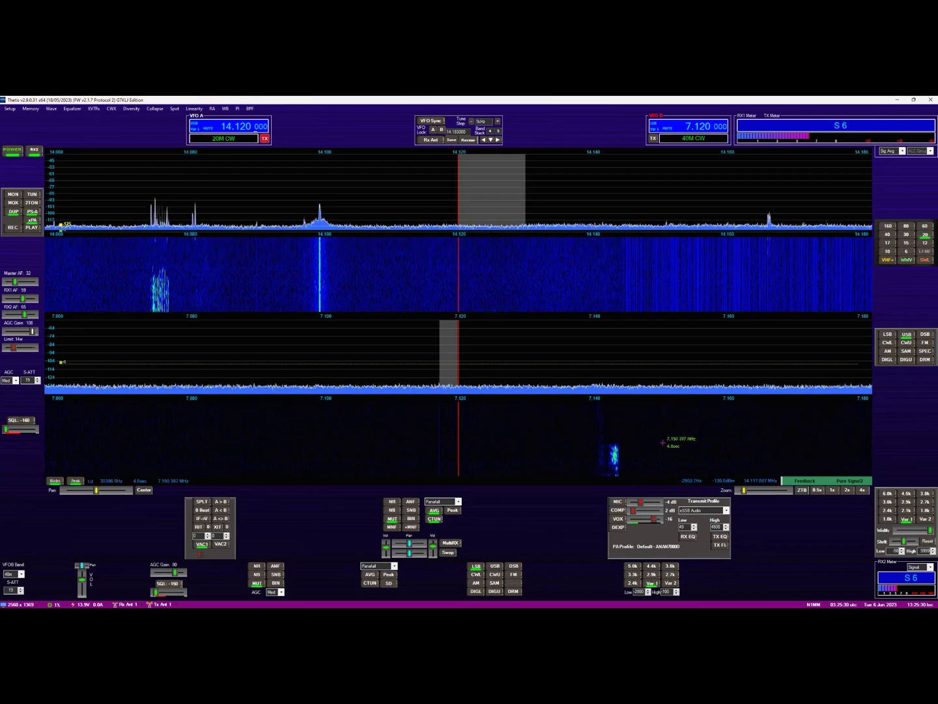
- Open the antenna settings in Setup and assign receive antenna 1 to the 160m, 80m, 60m, 40m and 30m bands
click(10, 110)
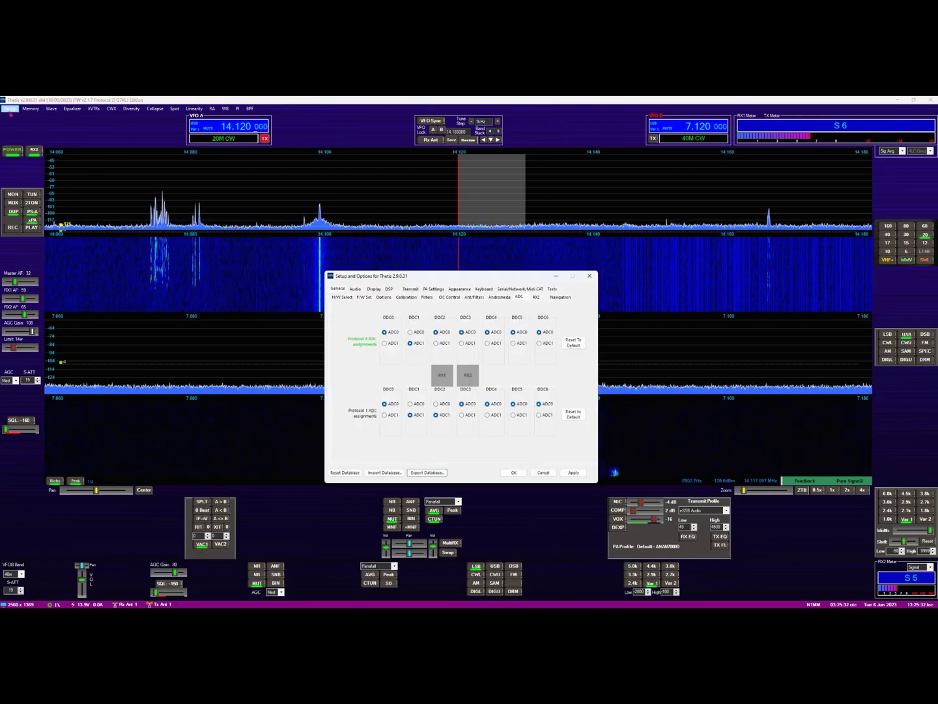
click(475, 297)
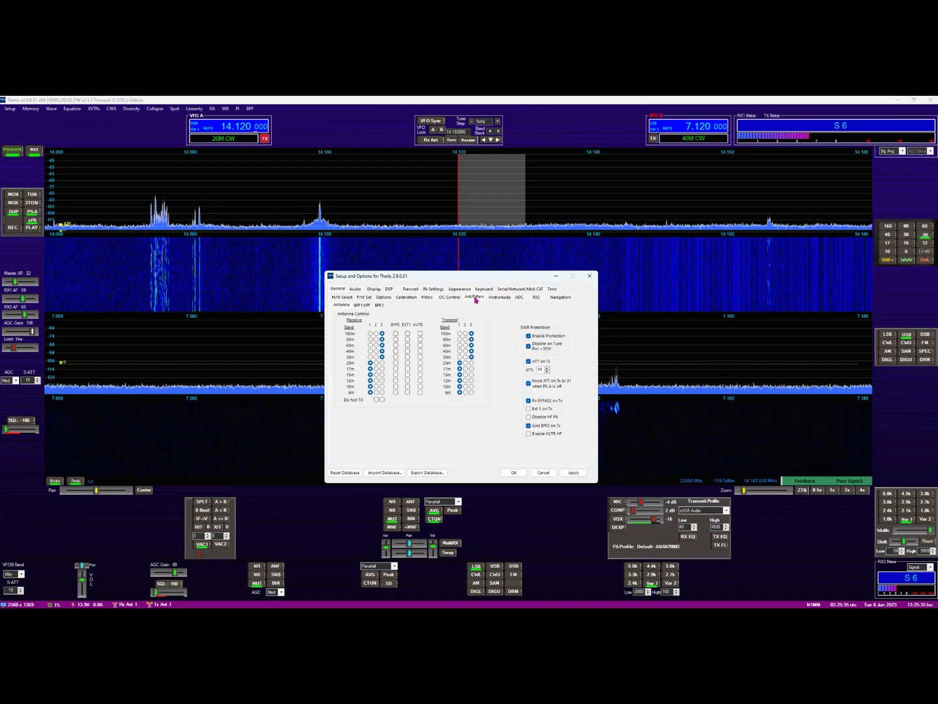
click(370, 332)
click(371, 339)
click(370, 345)
click(371, 351)
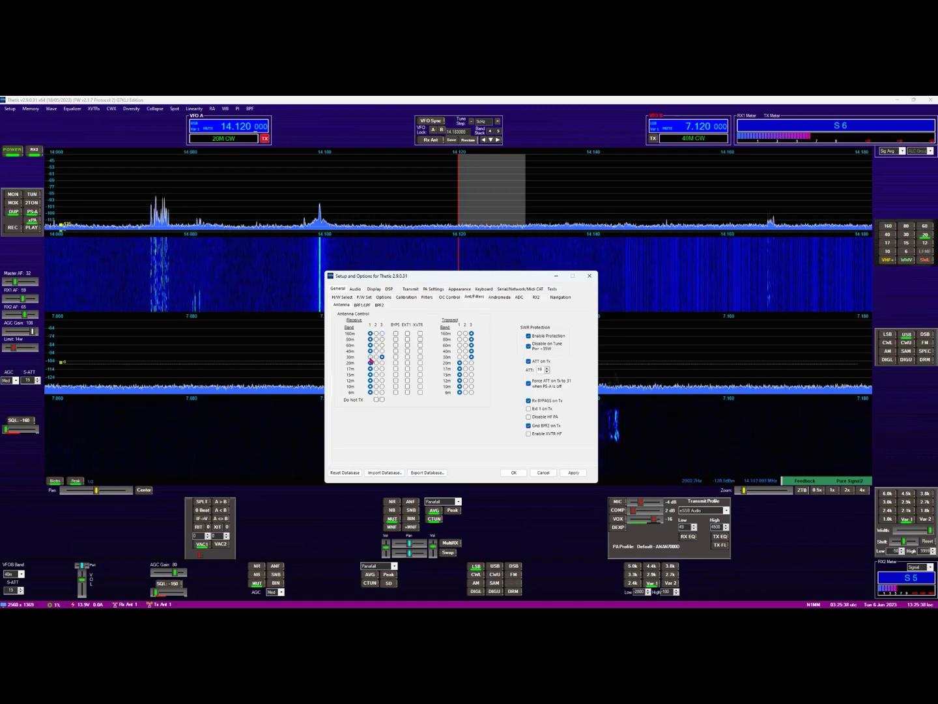
click(371, 356)
- Assign transmit antenna 1 to the 30m, 40m, 60m, 80m and 160m bands
click(459, 357)
click(459, 351)
click(460, 344)
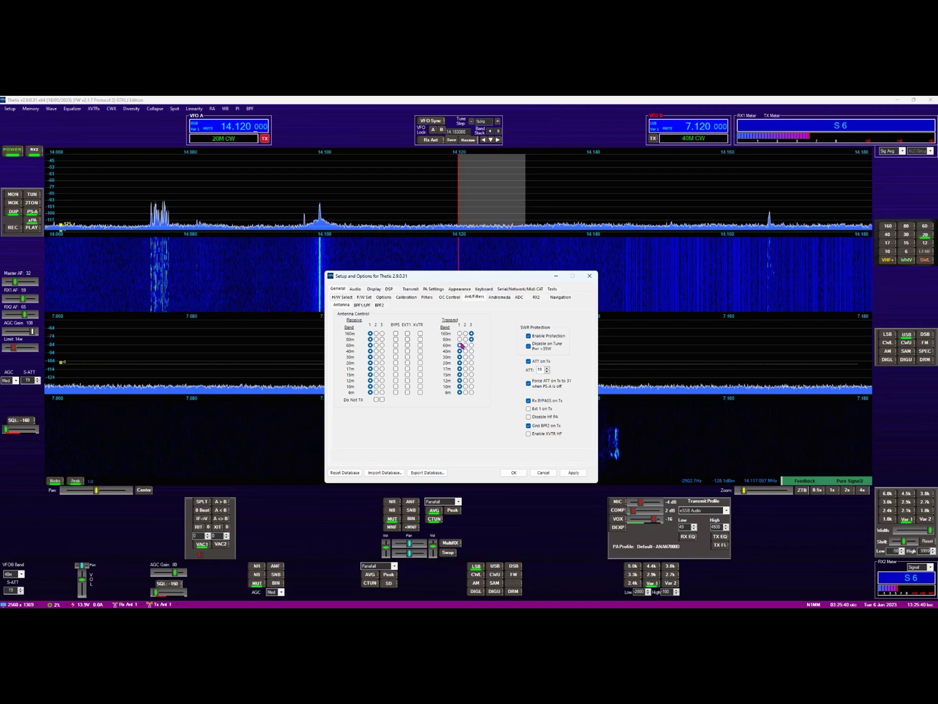
click(460, 339)
click(460, 333)
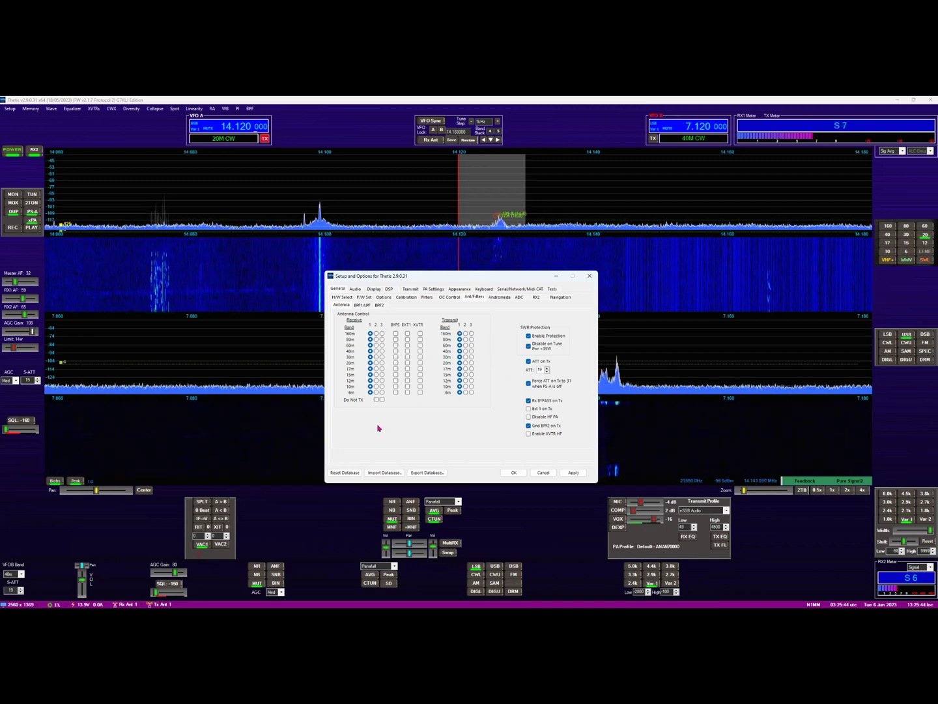
- Enable Do Not TX for antennas 2 and 3, and clear it for antenna 3
click(376, 399)
click(382, 400)
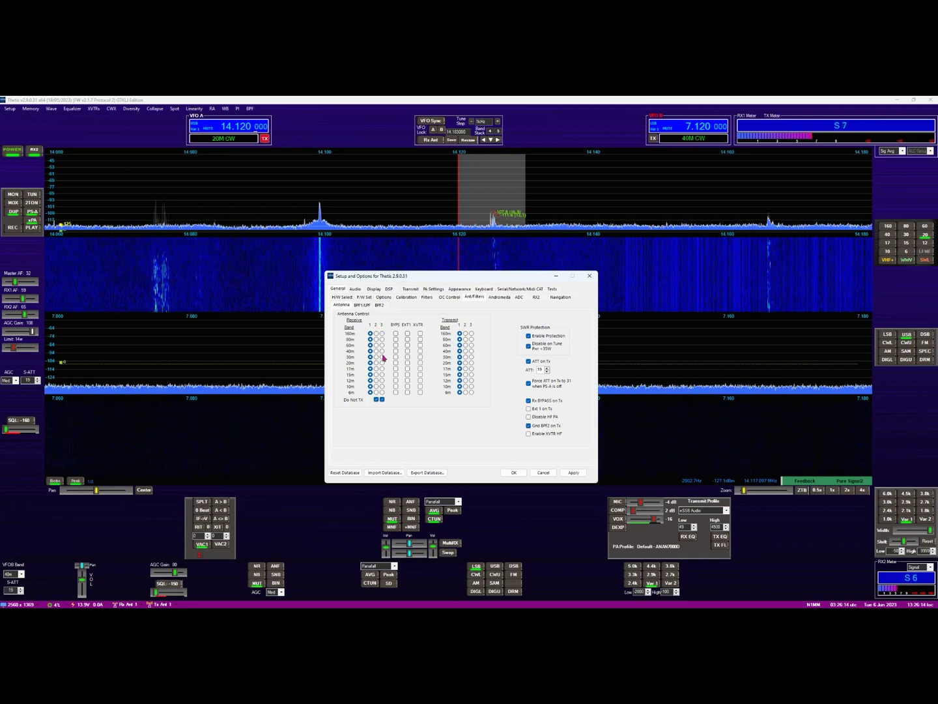
click(383, 401)
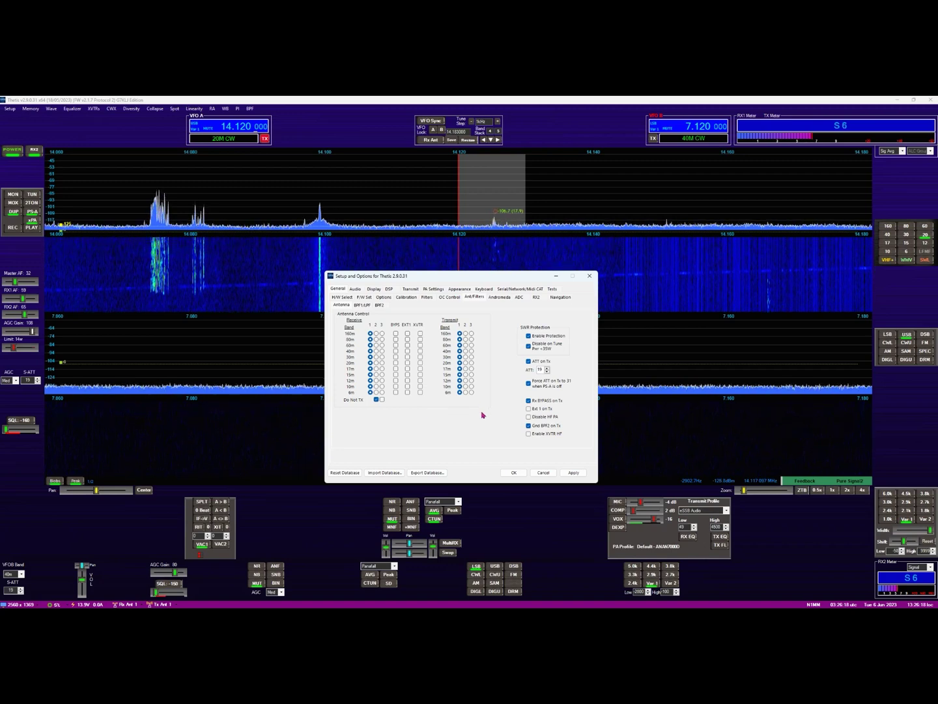
- Try transmit antenna 2 on 160m and 80m, return both bands to antenna 1, and clear Do Not TX for antenna 2
click(465, 332)
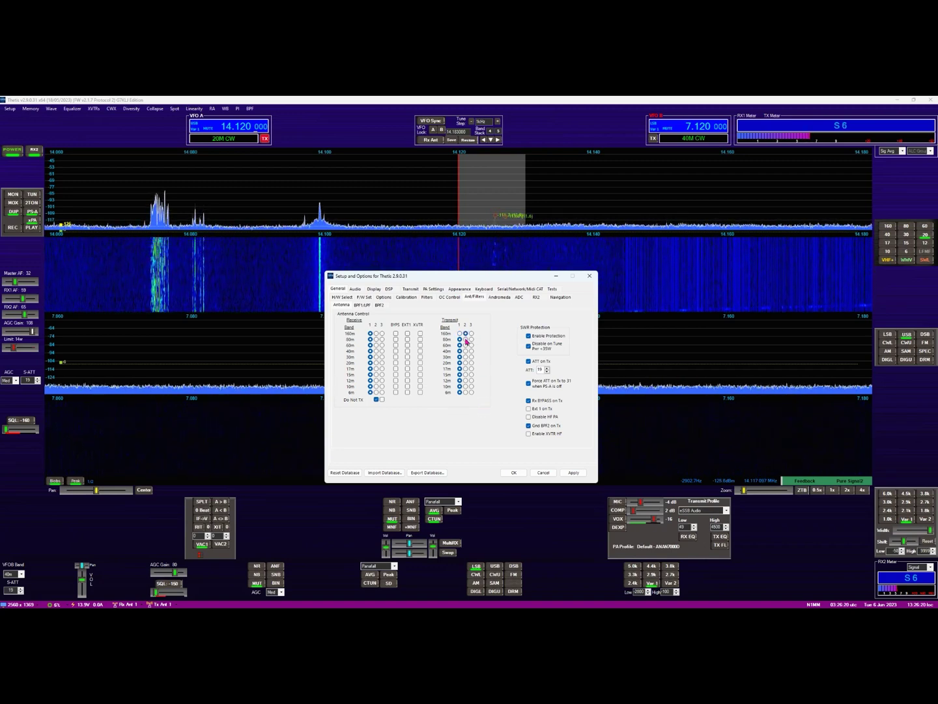
click(466, 339)
click(460, 333)
click(459, 338)
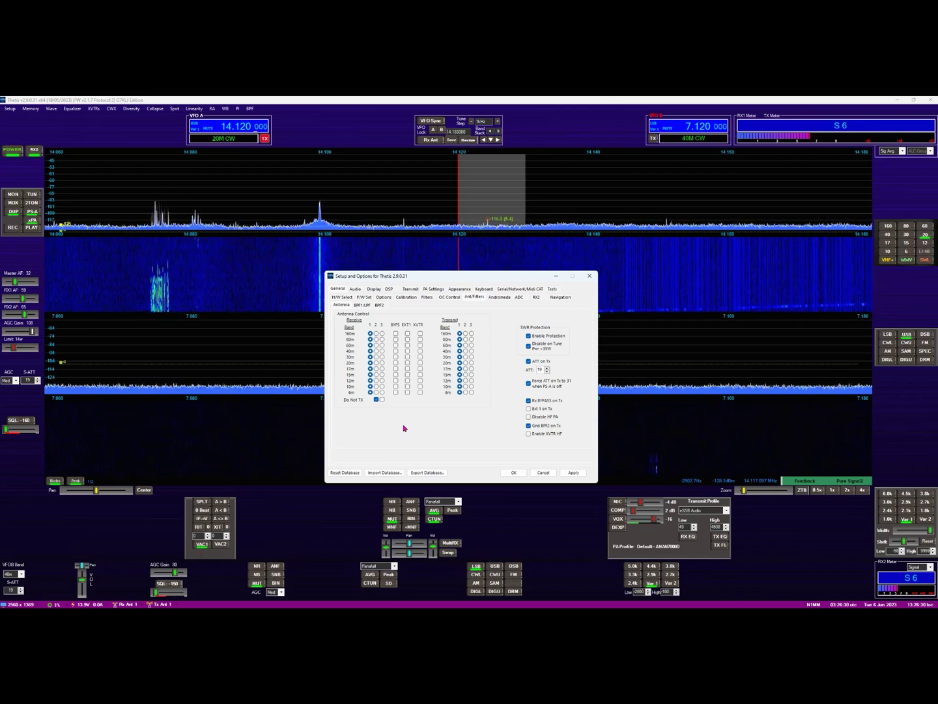
click(377, 399)
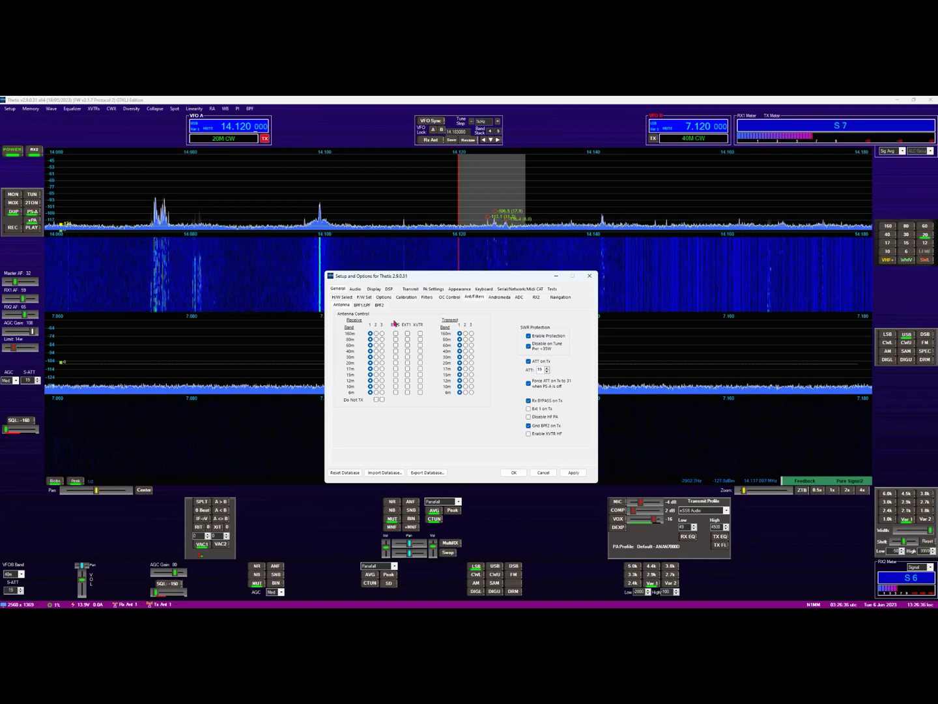
- Assign receive and transmit antenna 2 to 40m and antenna 3 to 160m, 80m and 60m, and confirm the setup
click(377, 350)
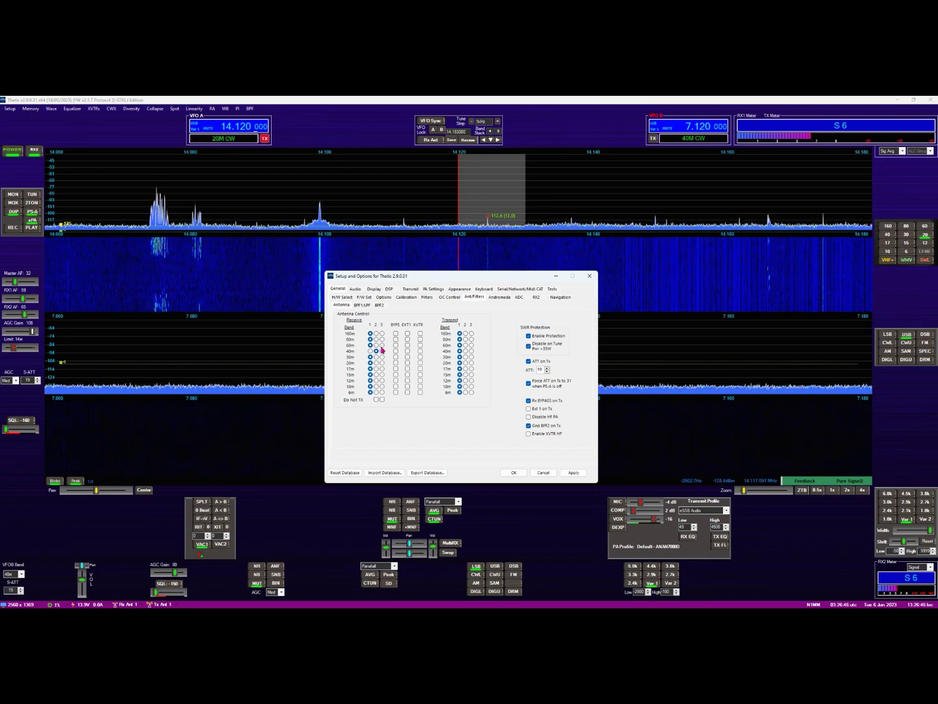
click(381, 345)
click(383, 339)
click(383, 333)
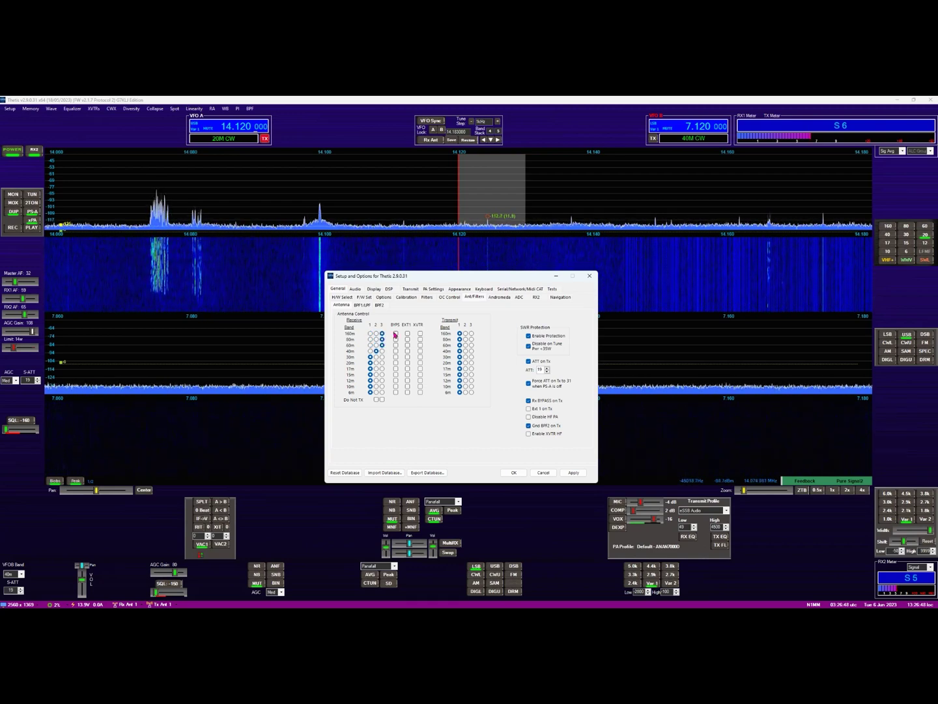
click(472, 344)
click(472, 333)
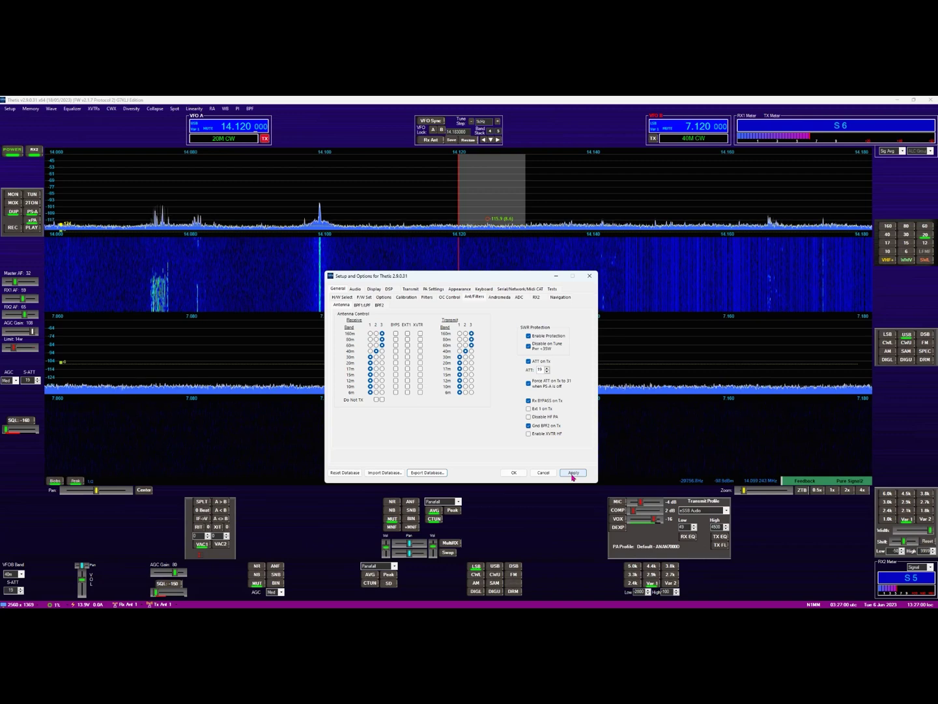
click(513, 472)
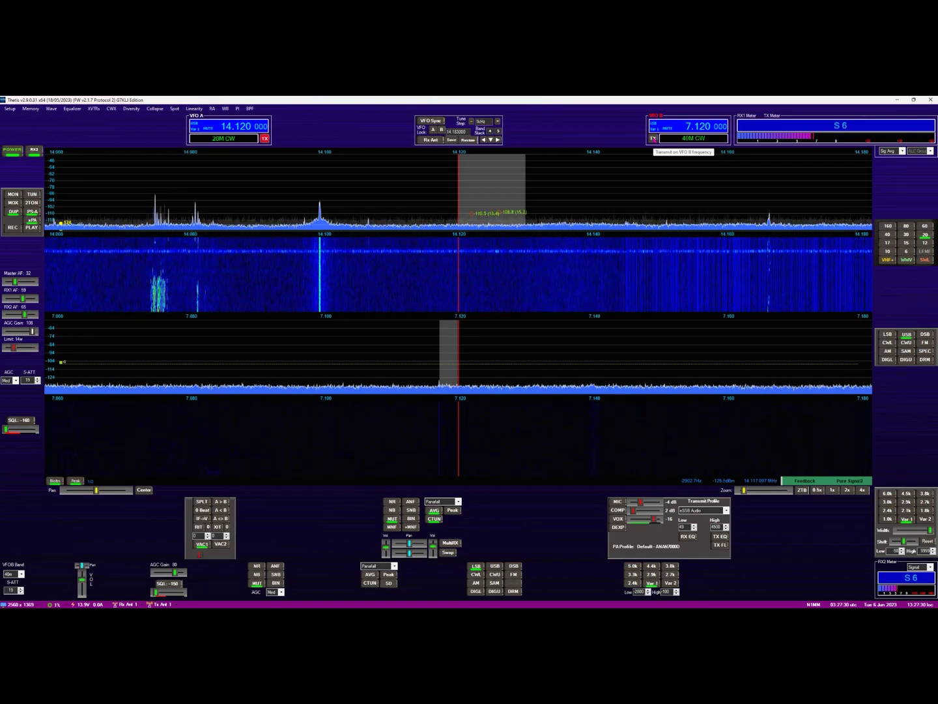
- Switch transmit to VFO B and tune it to 3.520 MHz
click(654, 139)
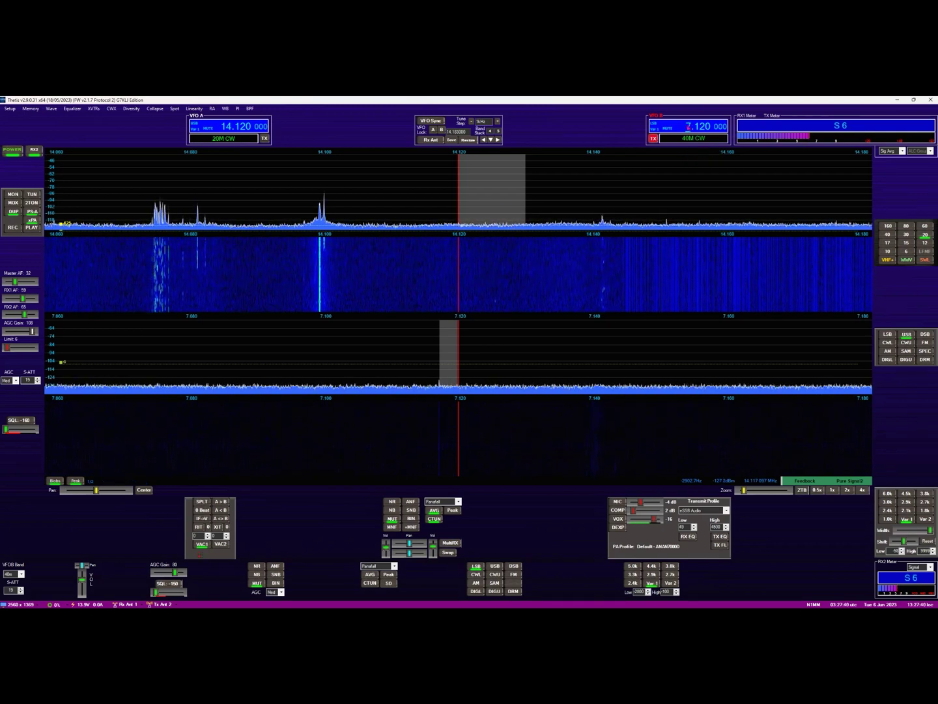
scroll(690, 129, down, 1)
scroll(689, 127, down, 2)
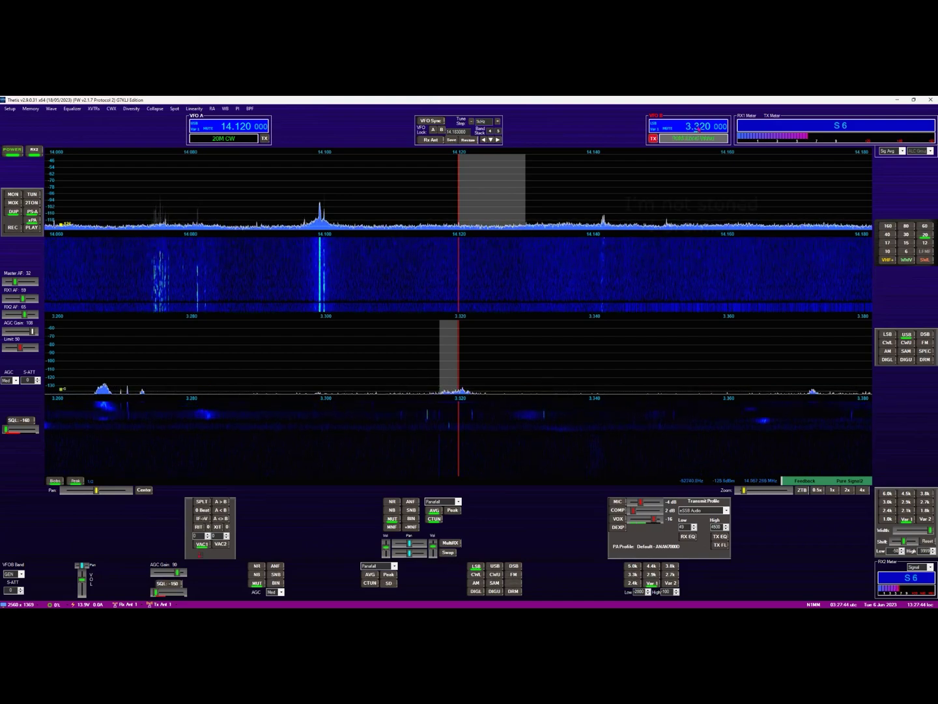
scroll(702, 127, up, 4)
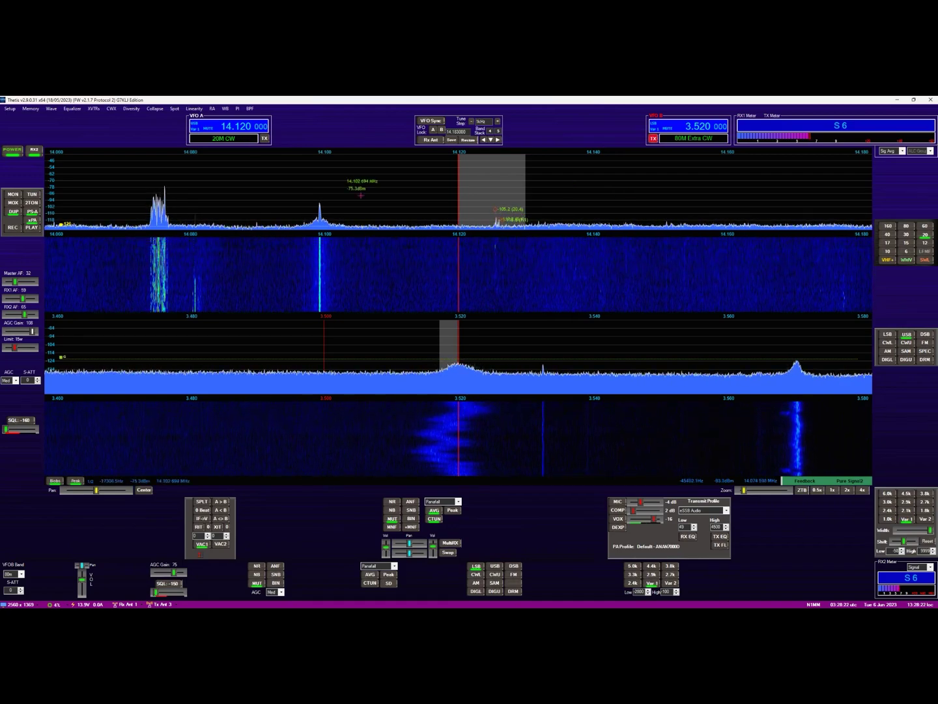
- Reopen Setup and return the receive and transmit antennas for 160m, 80m, 60m and 40m to antenna 1
click(9, 108)
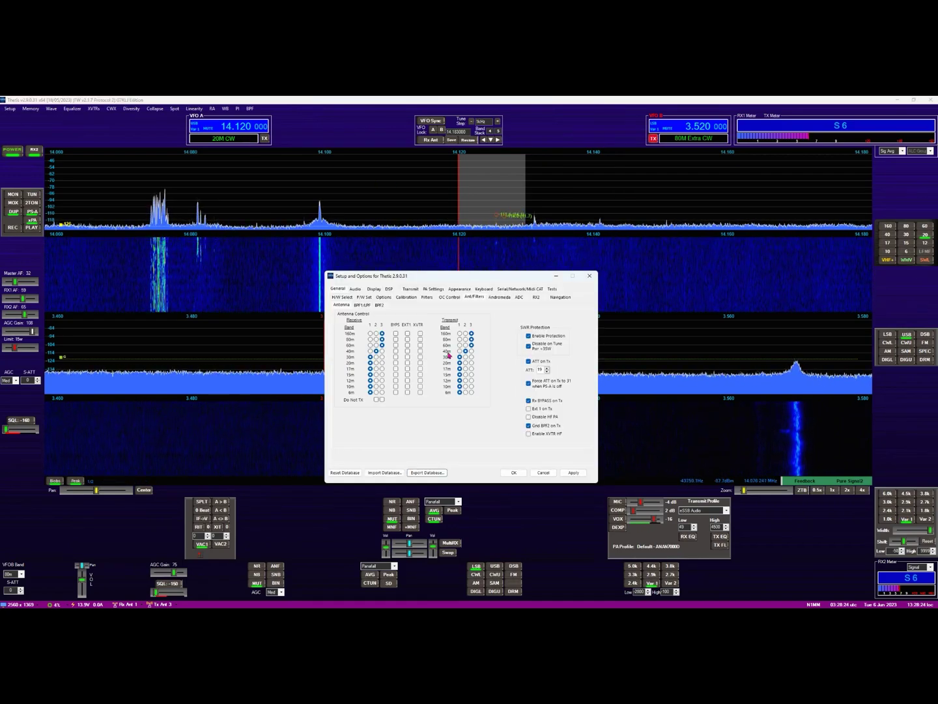
click(371, 351)
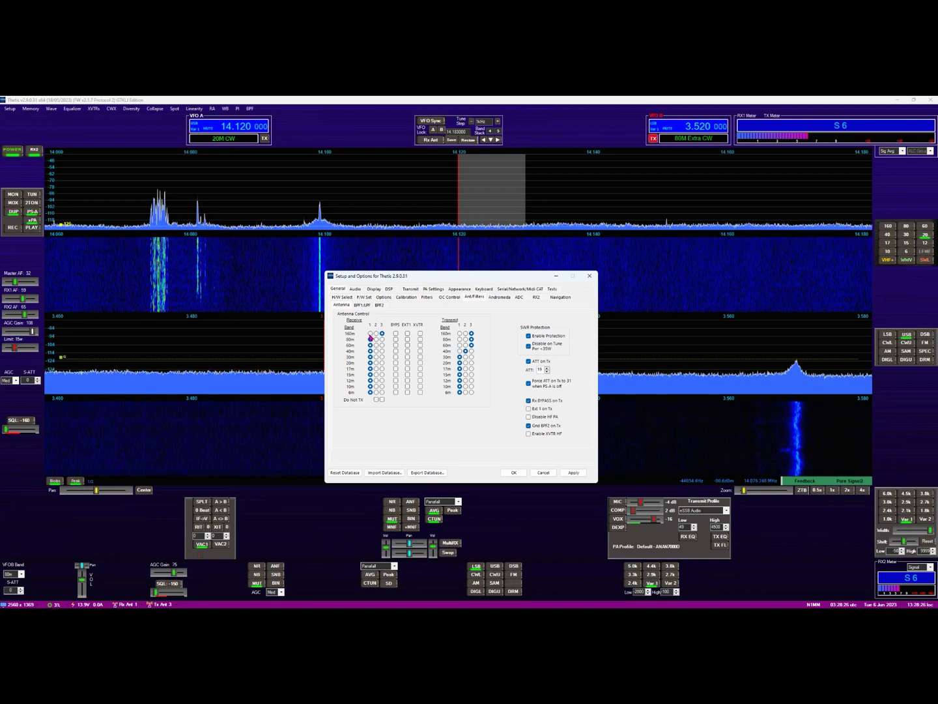
click(370, 339)
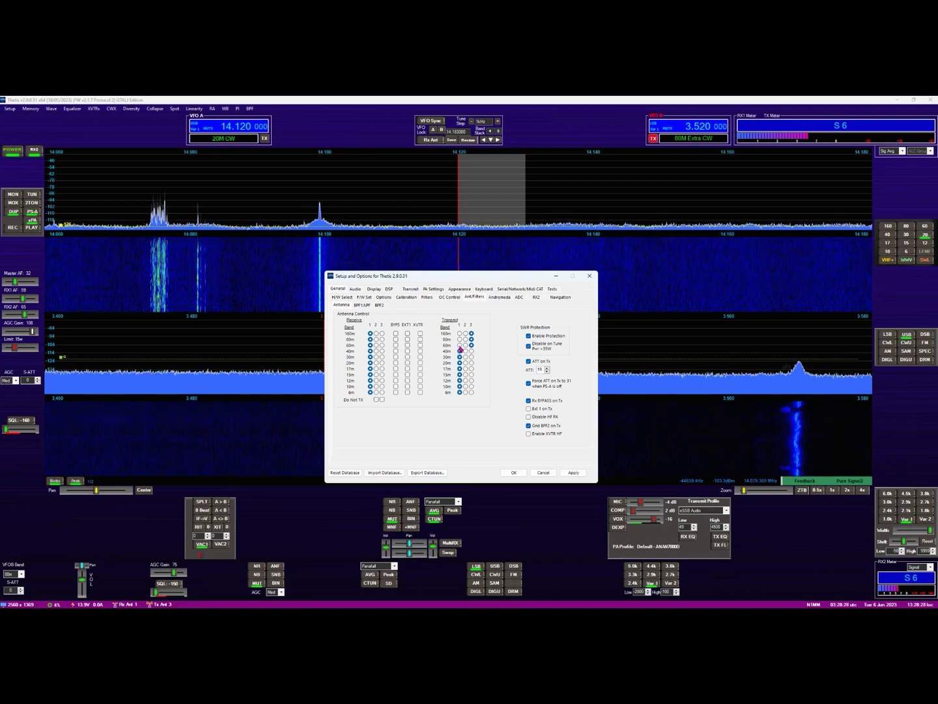
click(460, 339)
click(459, 333)
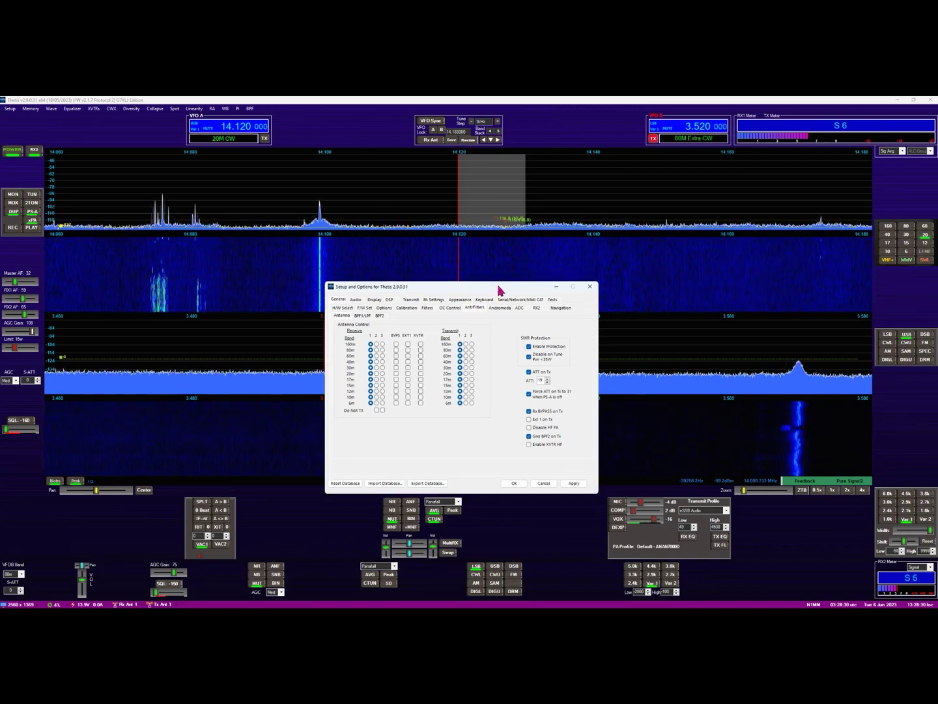
drag(498, 282, 498, 292)
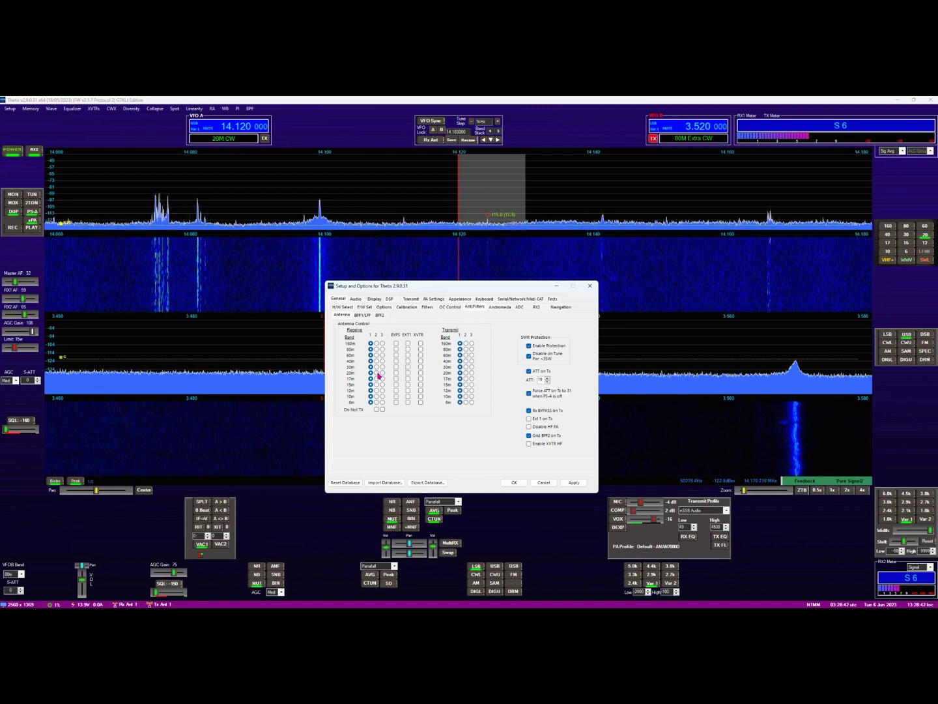
- Assign receive and transmit antenna 2 to the 20m, 15m and 10m bands
click(377, 372)
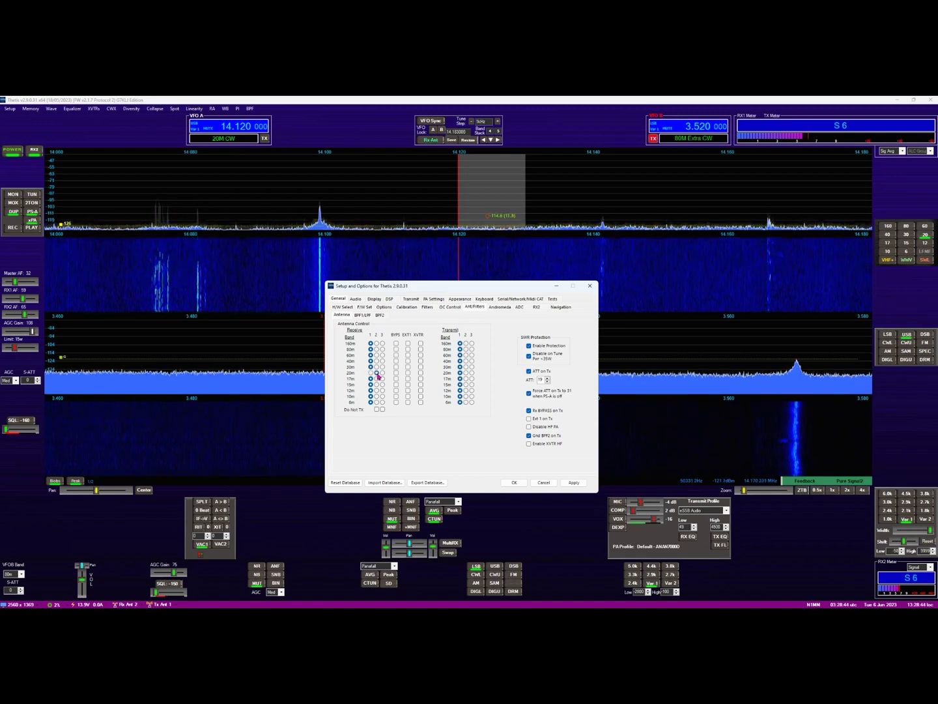
click(377, 384)
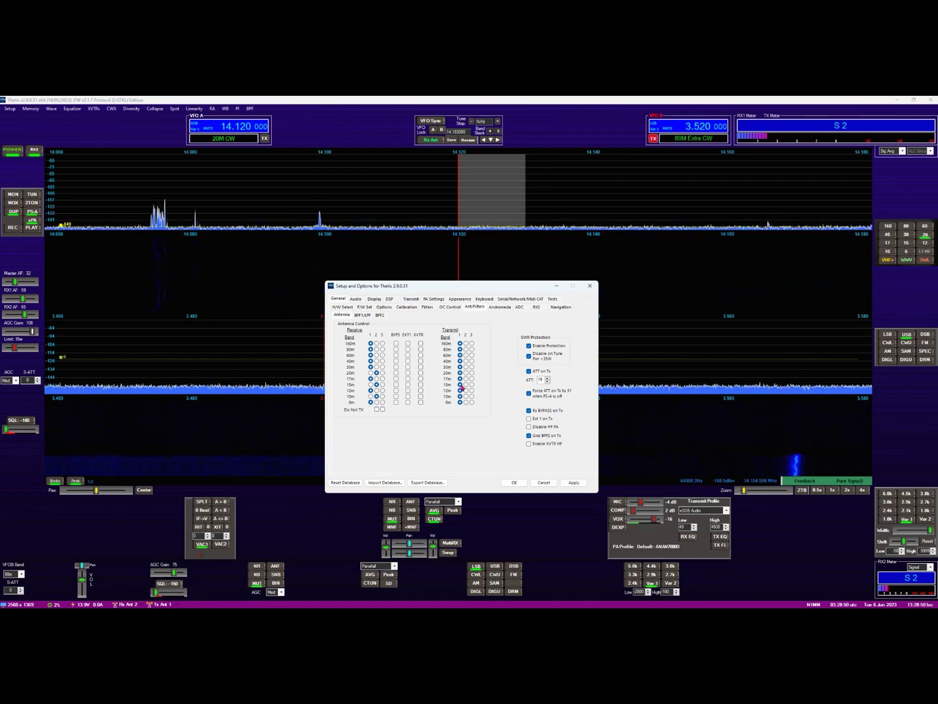
click(465, 373)
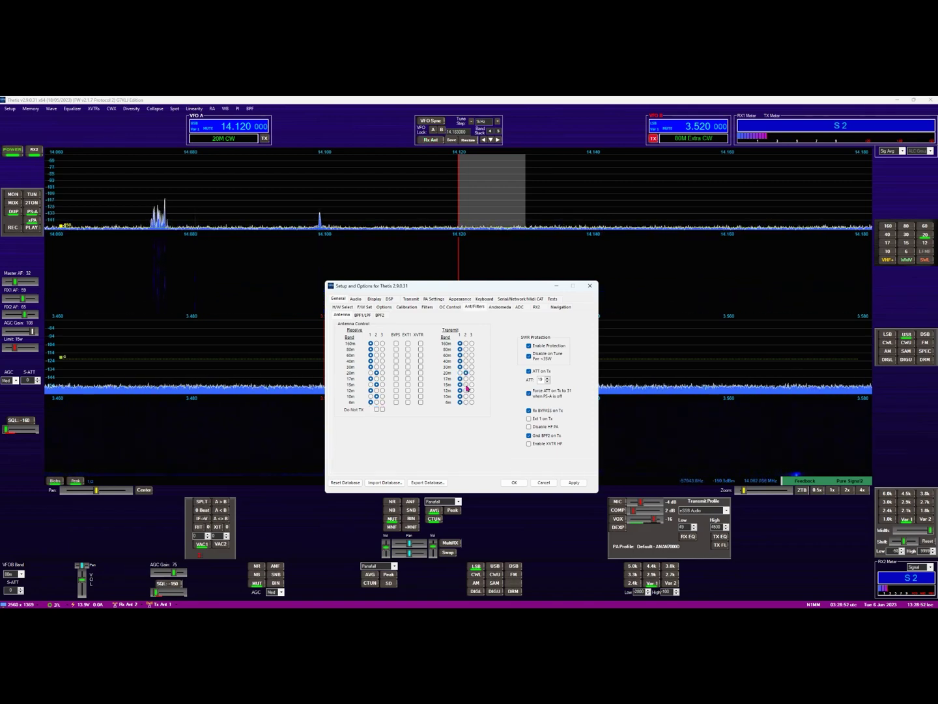
click(466, 384)
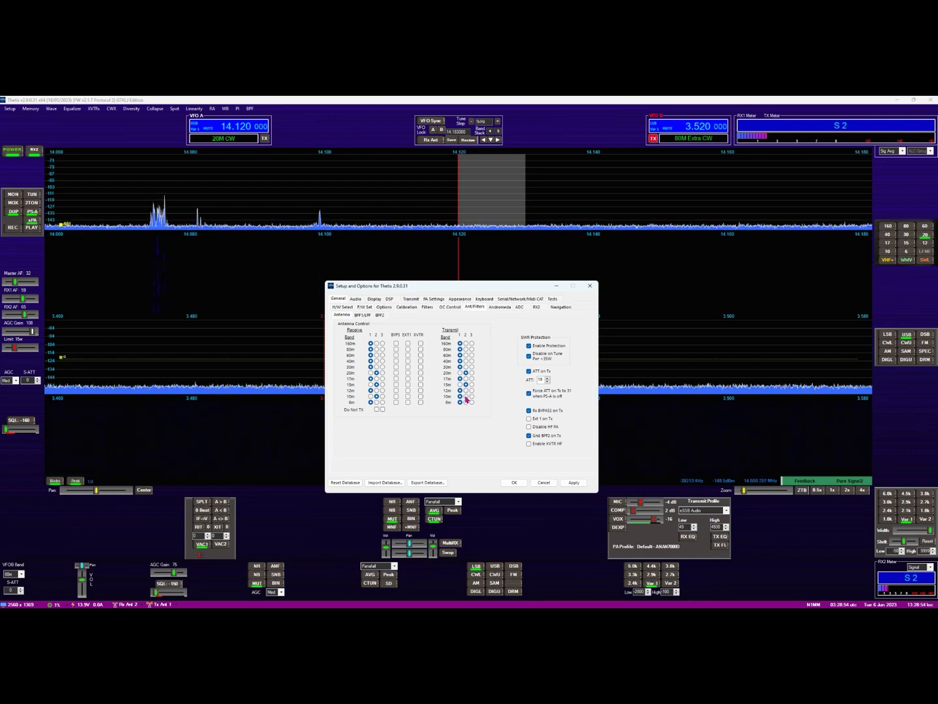
click(466, 396)
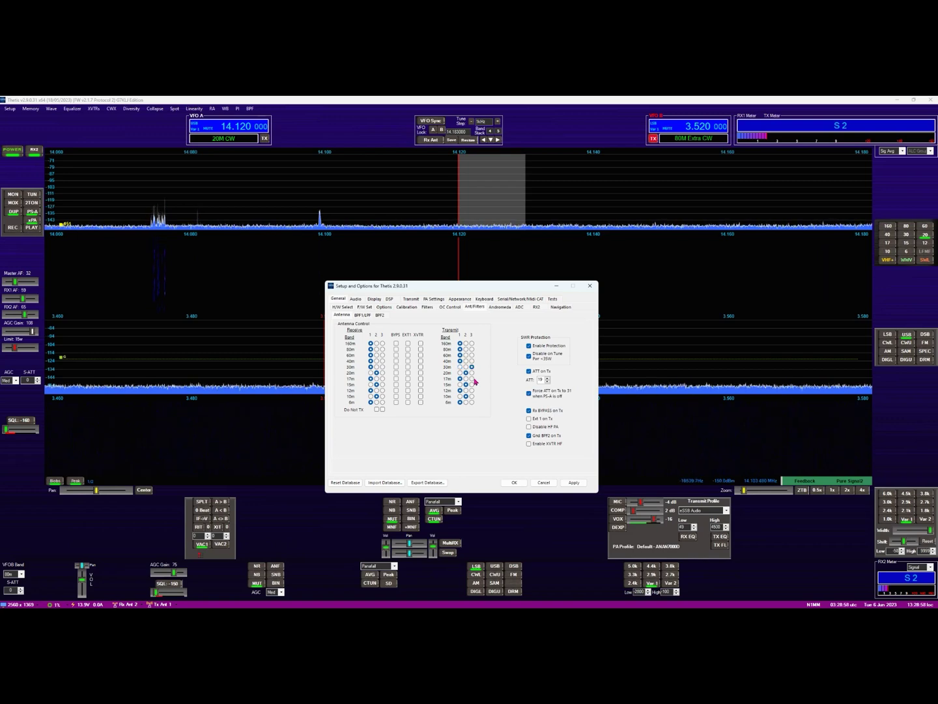
- Assign transmit and receive antenna 3 to the 30m, 17m and 12m bands
click(473, 379)
click(472, 391)
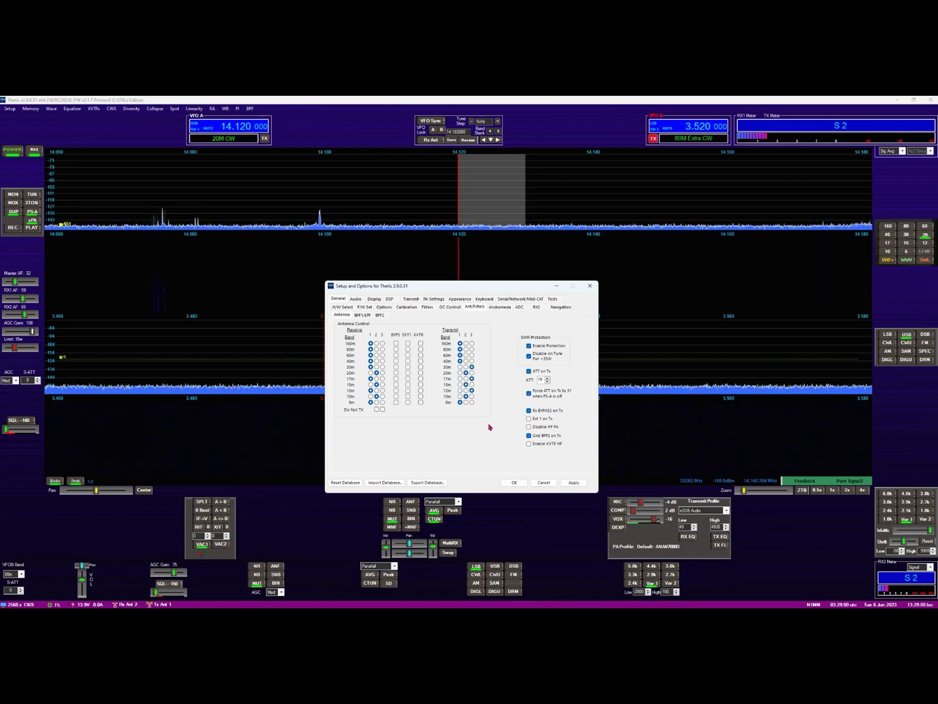
click(383, 380)
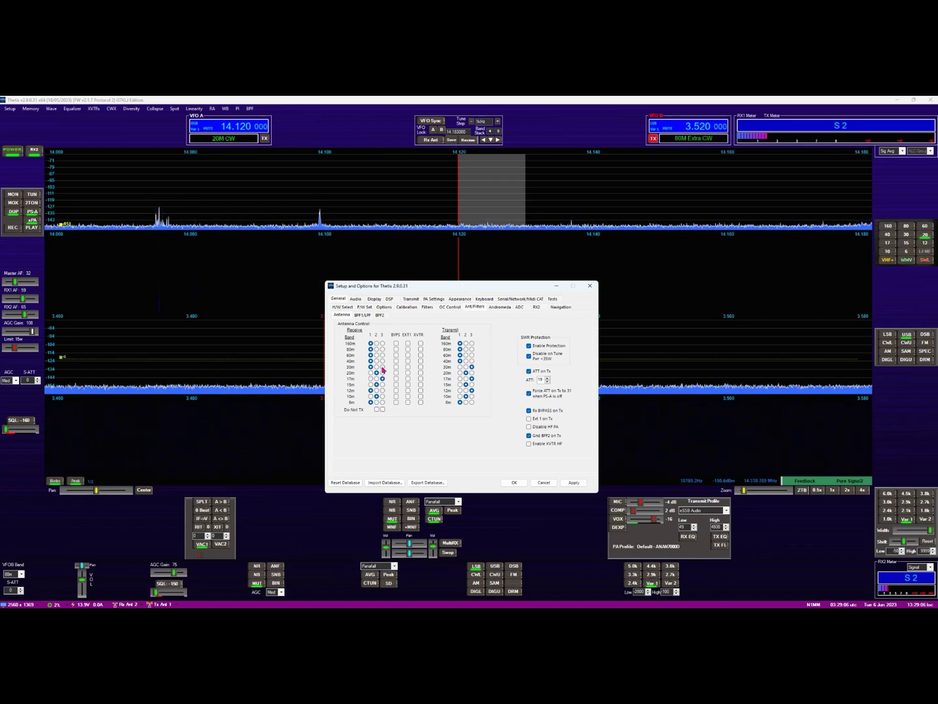
click(383, 367)
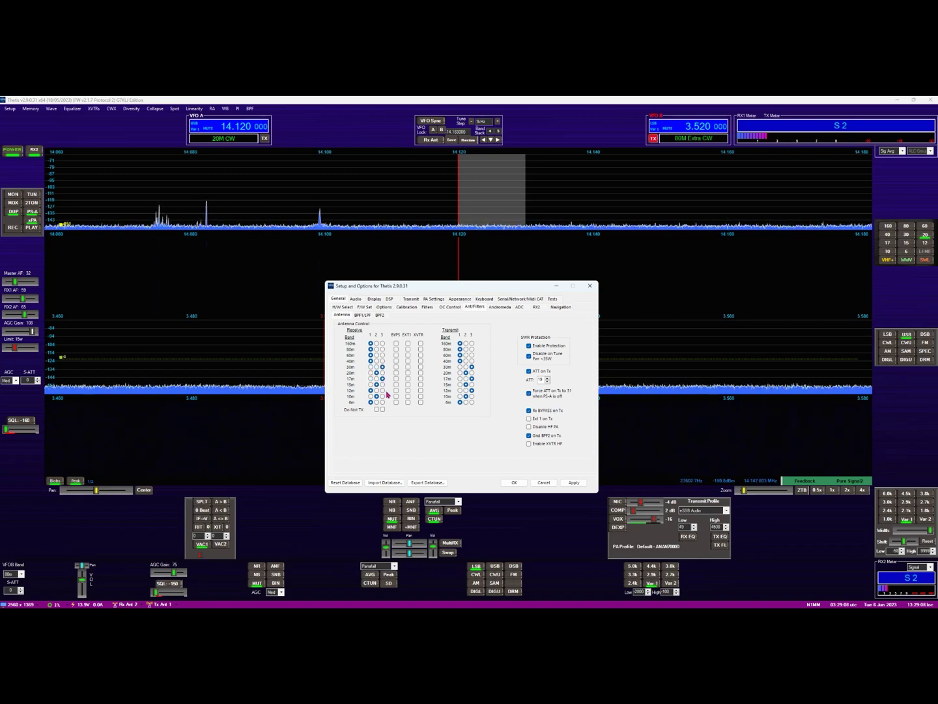
click(383, 390)
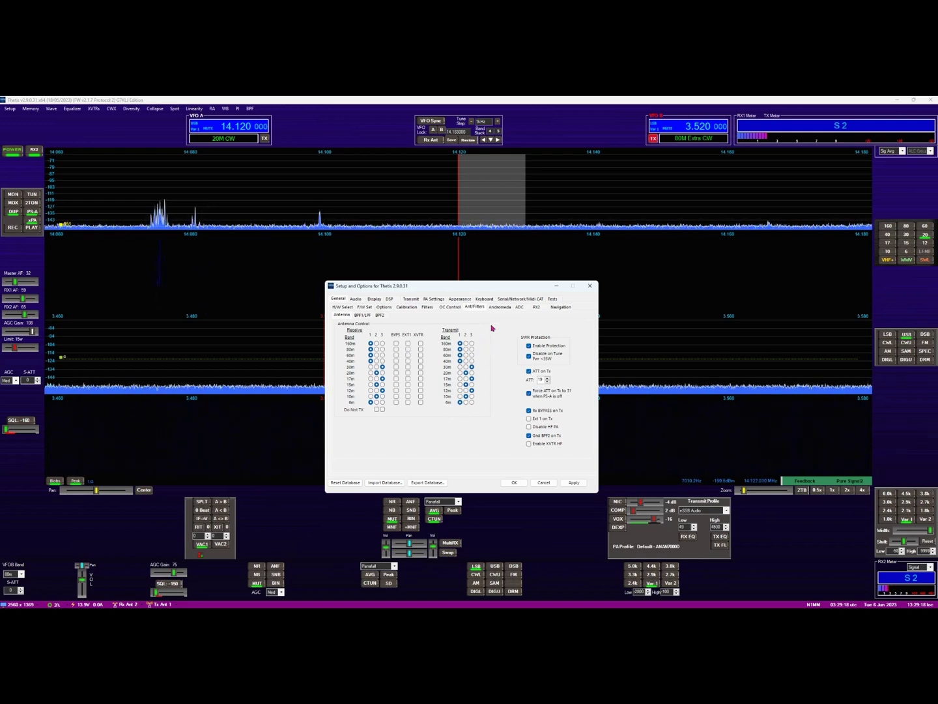
- Return the receive antenna for every band from 30m through 10m to antenna 1
drag(485, 289, 478, 297)
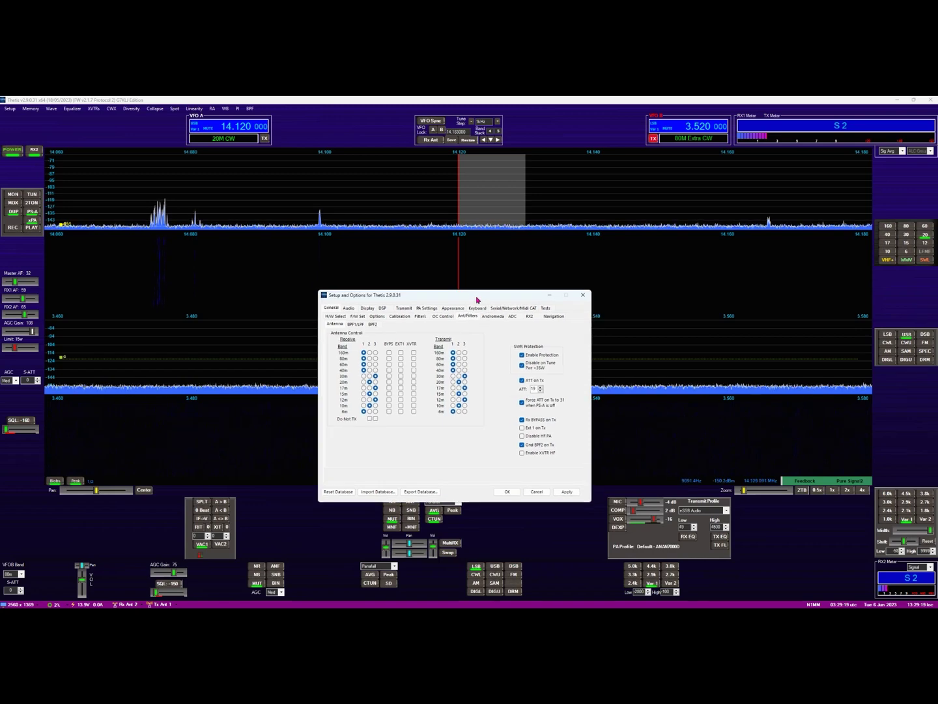
click(364, 376)
click(364, 382)
click(364, 388)
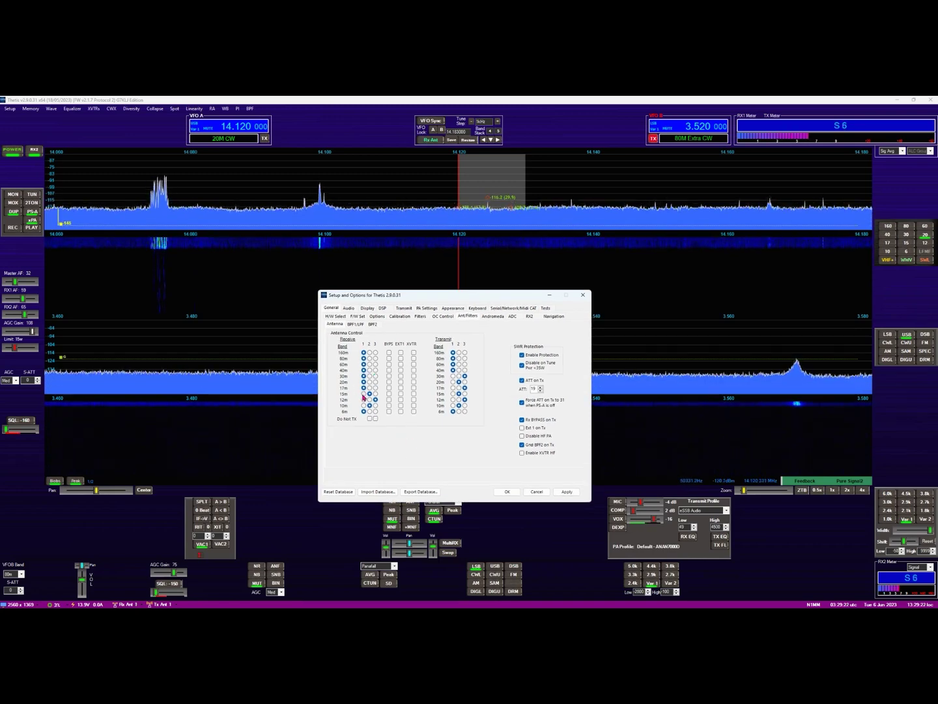
click(364, 394)
click(364, 399)
click(364, 406)
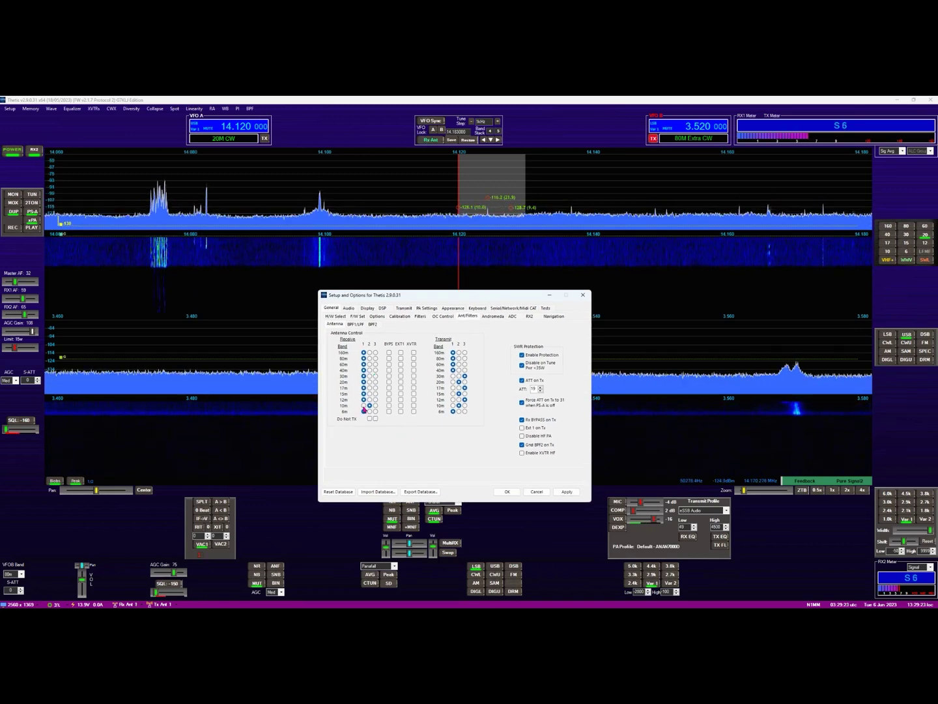
- Return the transmit antenna for every band from 10m through 30m to antenna 1, and close Setup with the changes accepted
click(453, 405)
click(454, 400)
click(454, 393)
click(455, 388)
click(455, 382)
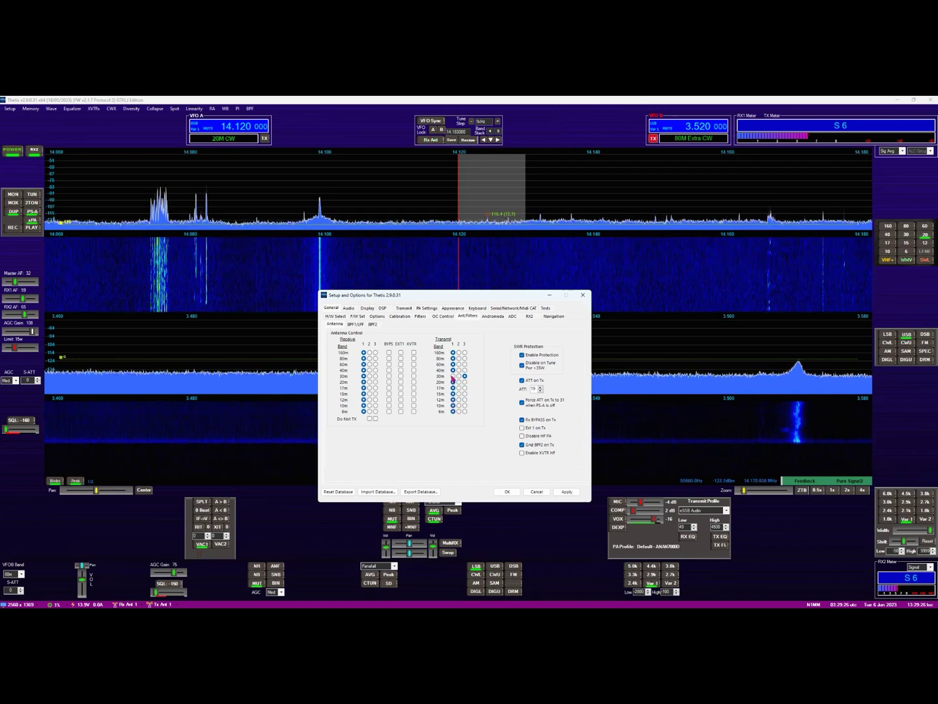
click(454, 376)
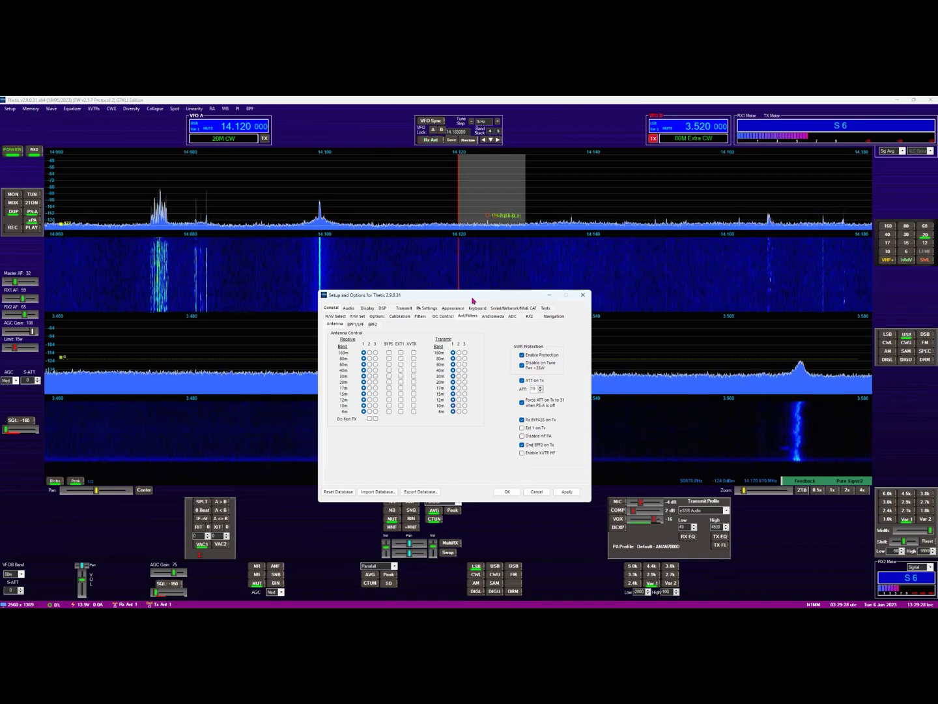
drag(471, 296, 454, 263)
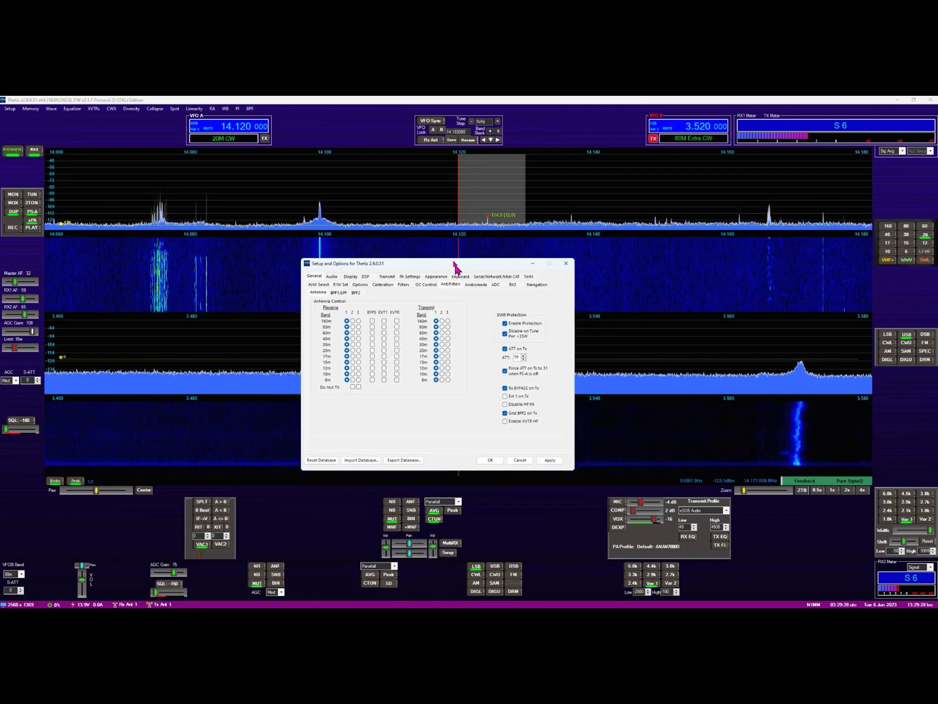
click(489, 461)
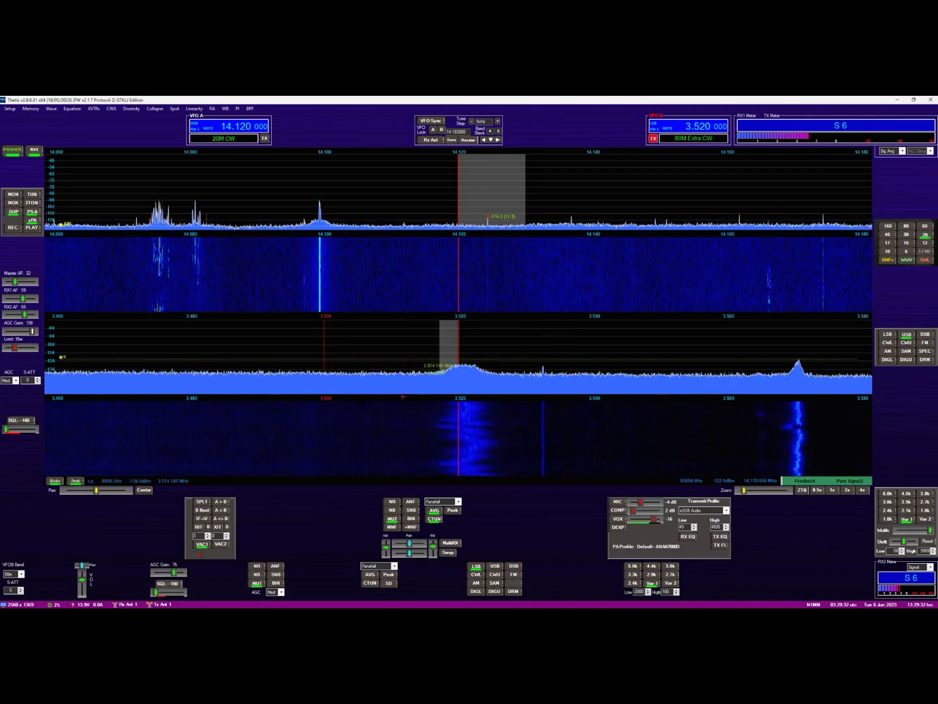